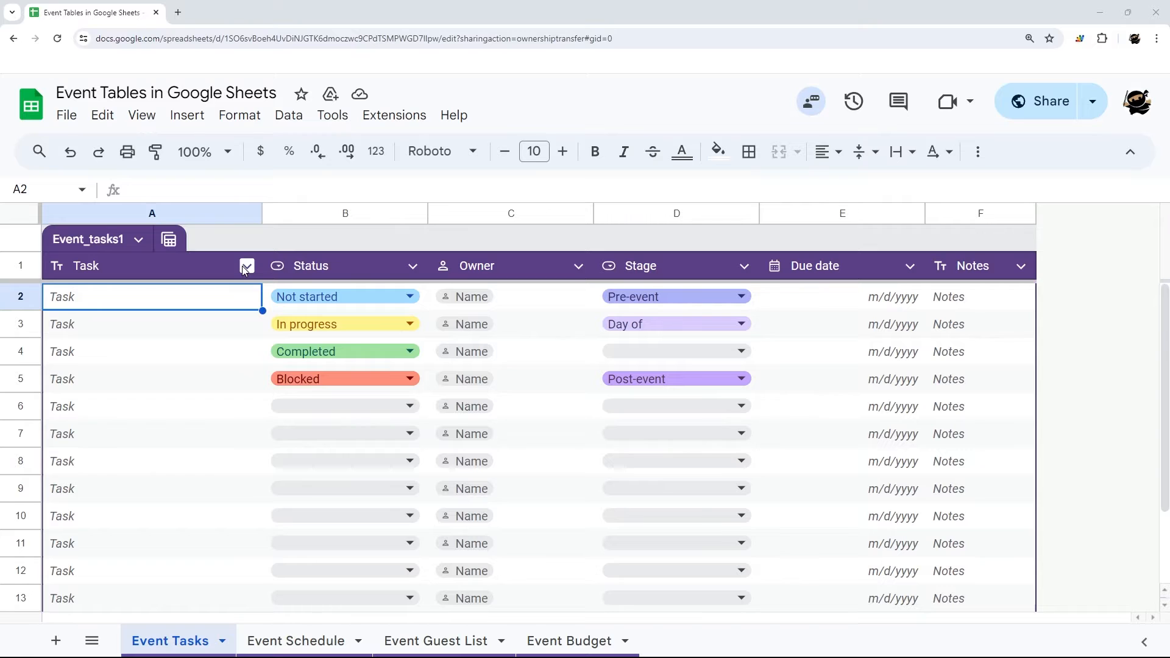
Step: Show the Event_tasks1 table in its saved Group by Status view and exit the view
left_click(170, 244)
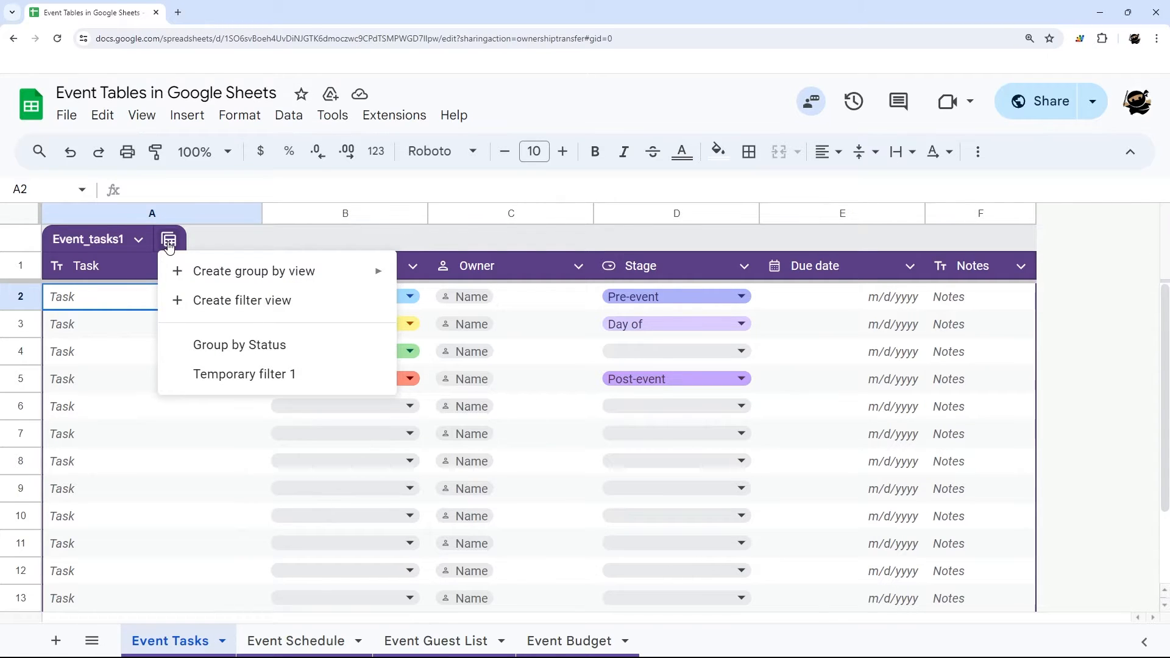
left_click(259, 345)
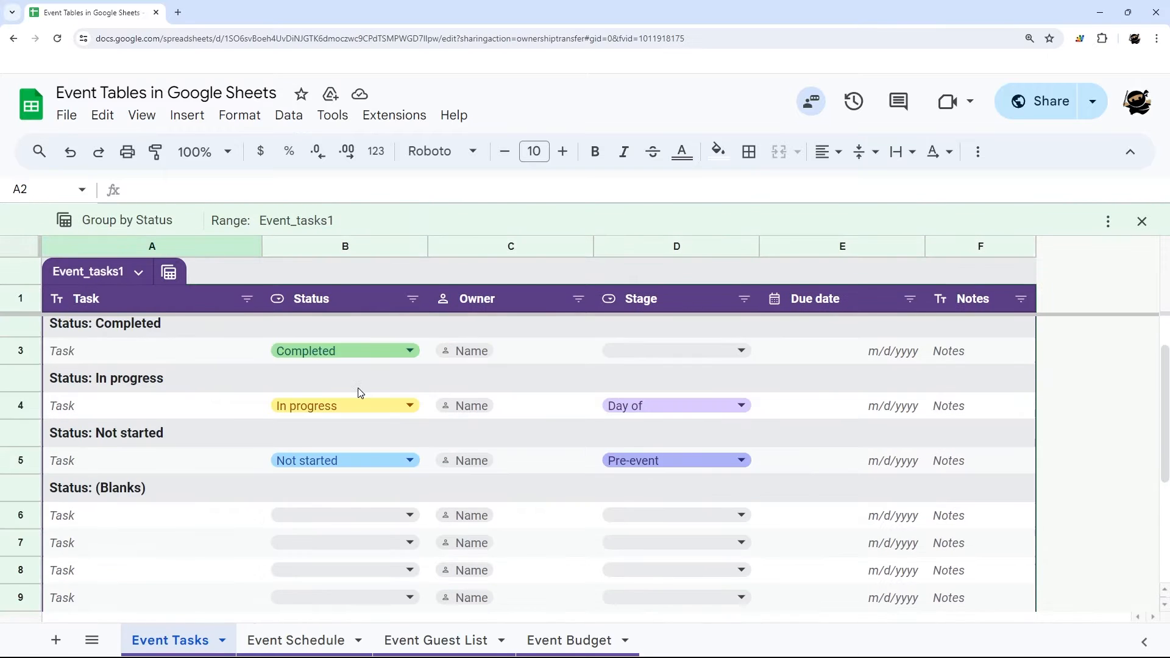
left_click(169, 272)
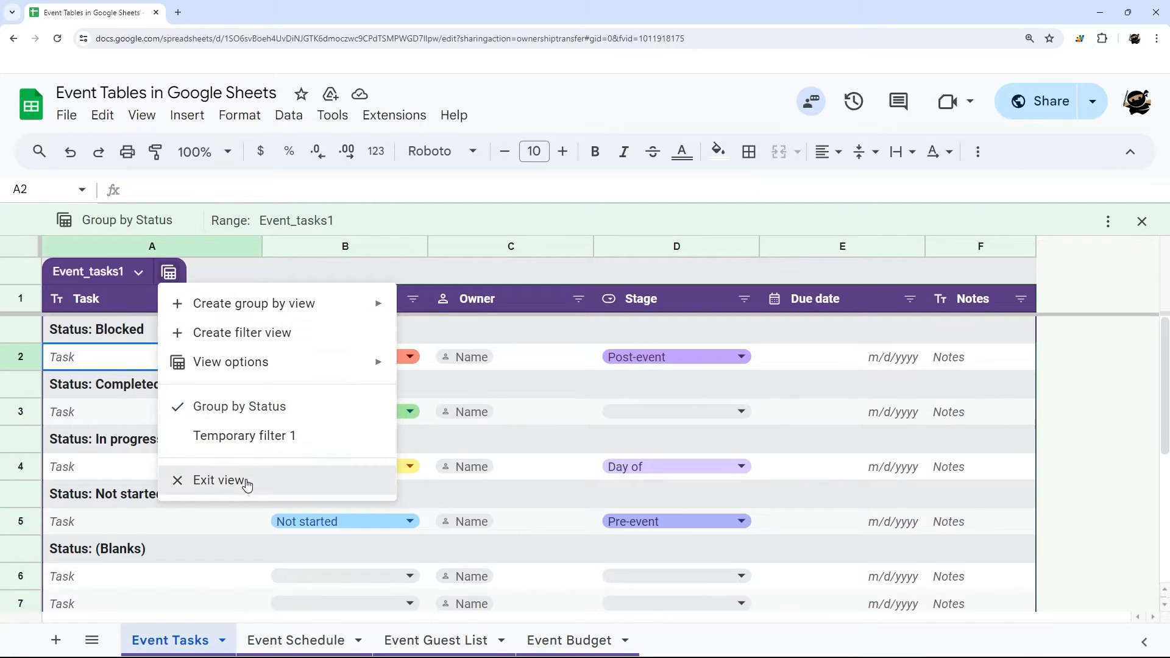
left_click(247, 481)
Step: Create a new group by view of the Event_tasks1 table based on the Stage column
left_click(169, 241)
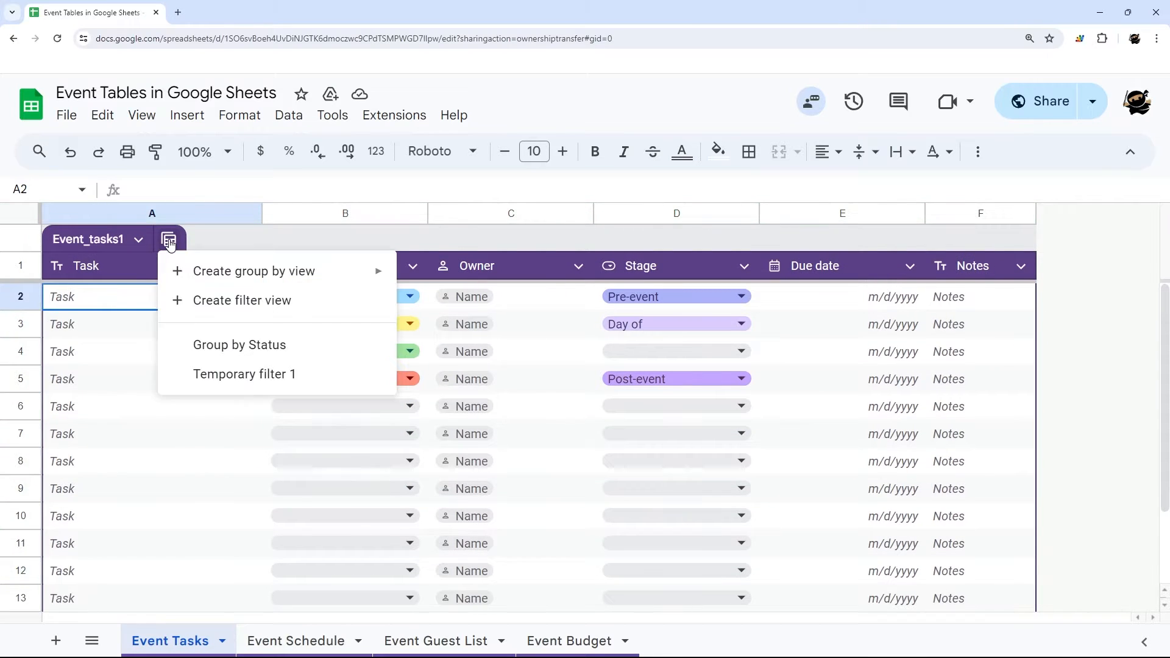
mouse_move(341, 271)
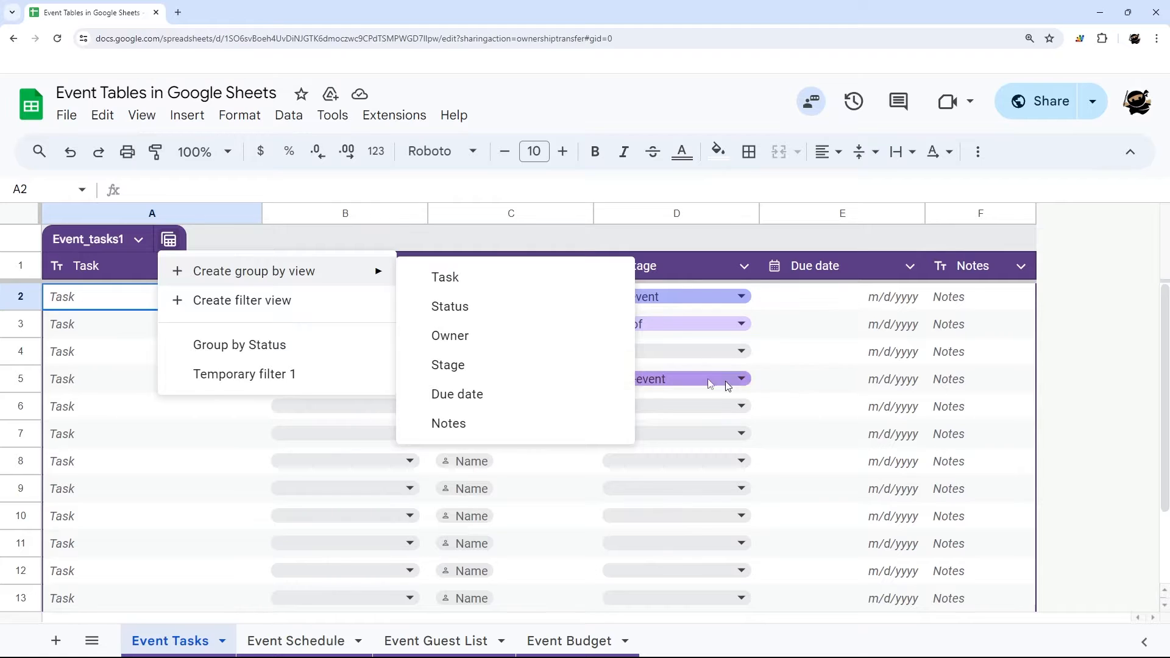
left_click(522, 374)
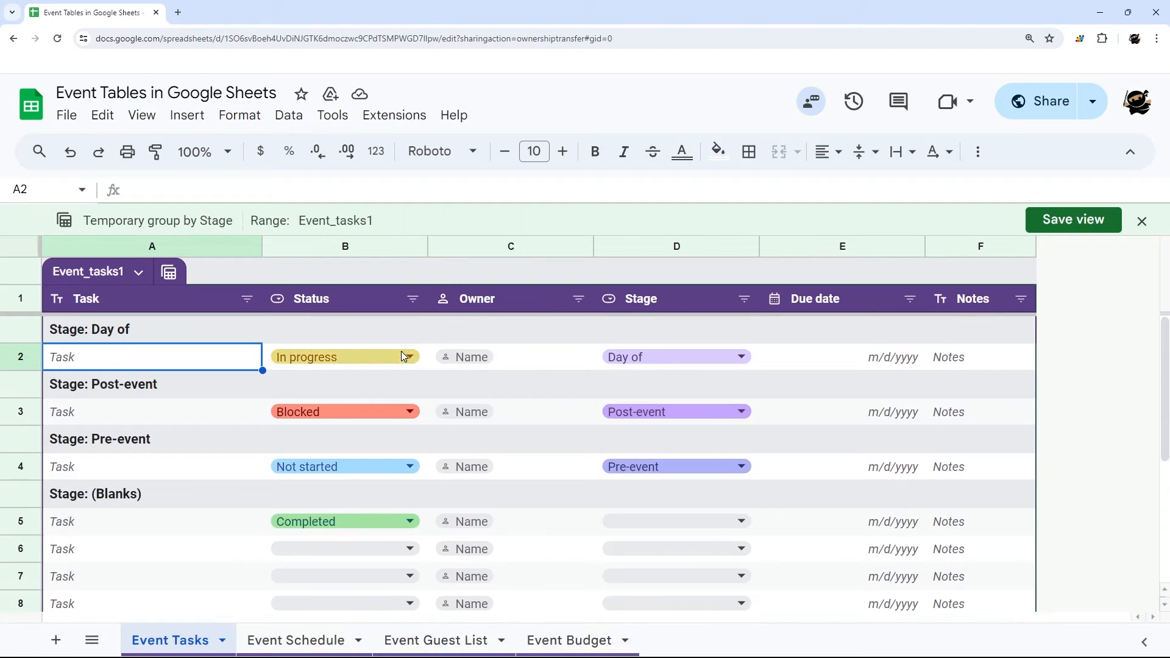
Step: Switch the table from the Stage grouping to the saved Group by Status view and exit the view
left_click(169, 275)
mouse_move(259, 366)
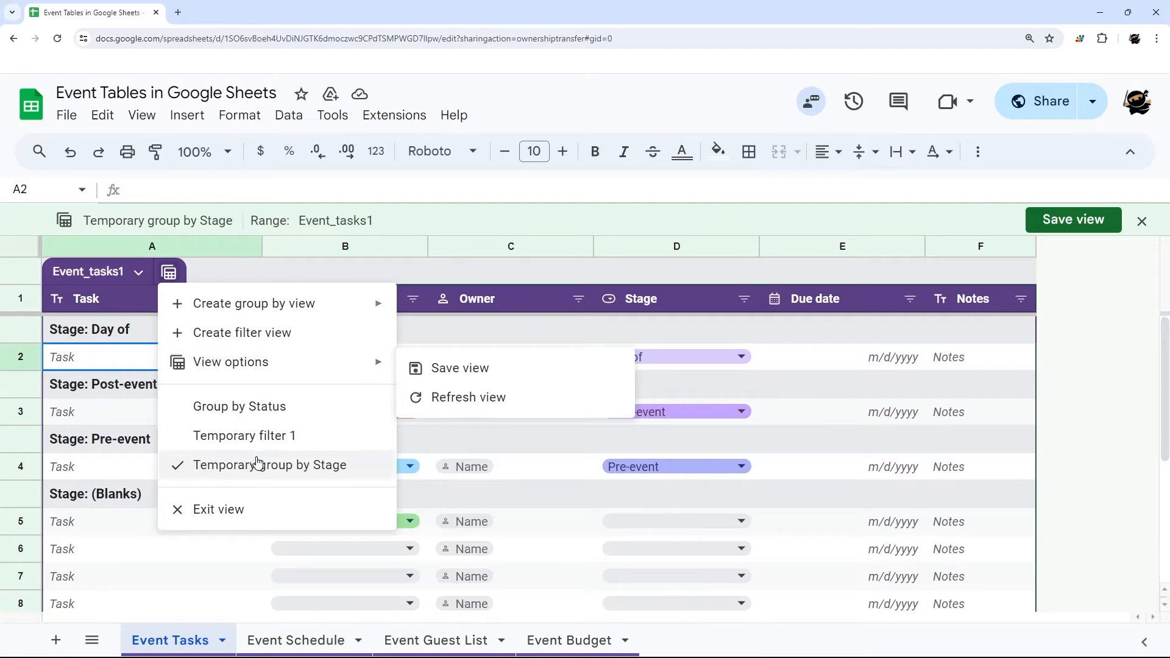
left_click(261, 406)
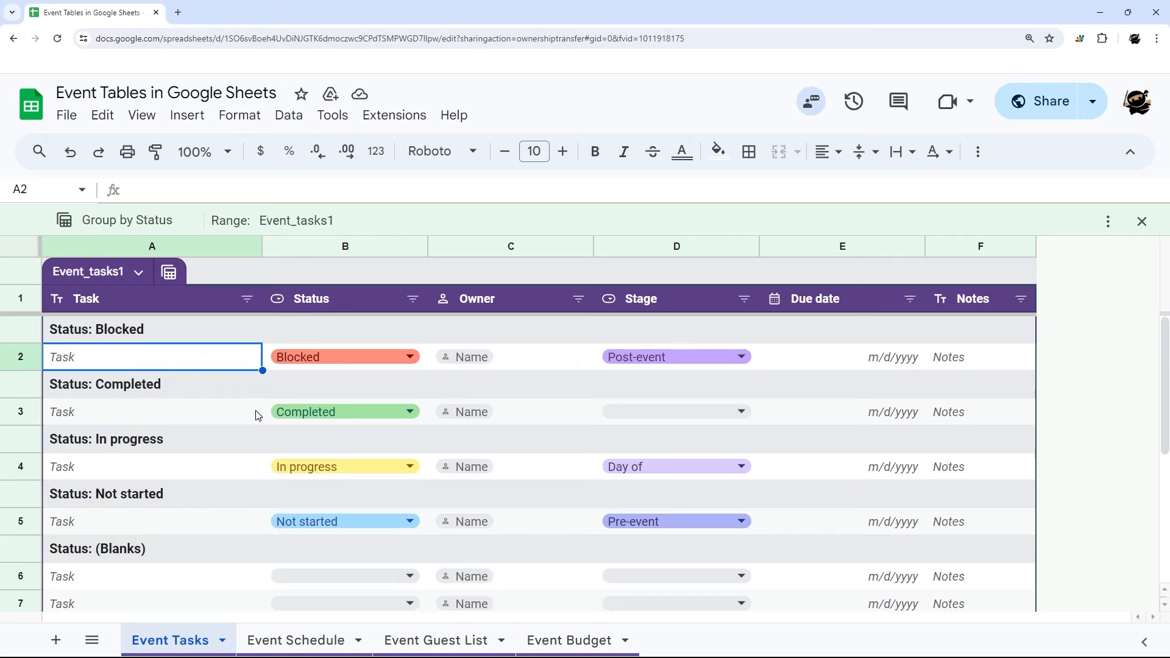
left_click(169, 273)
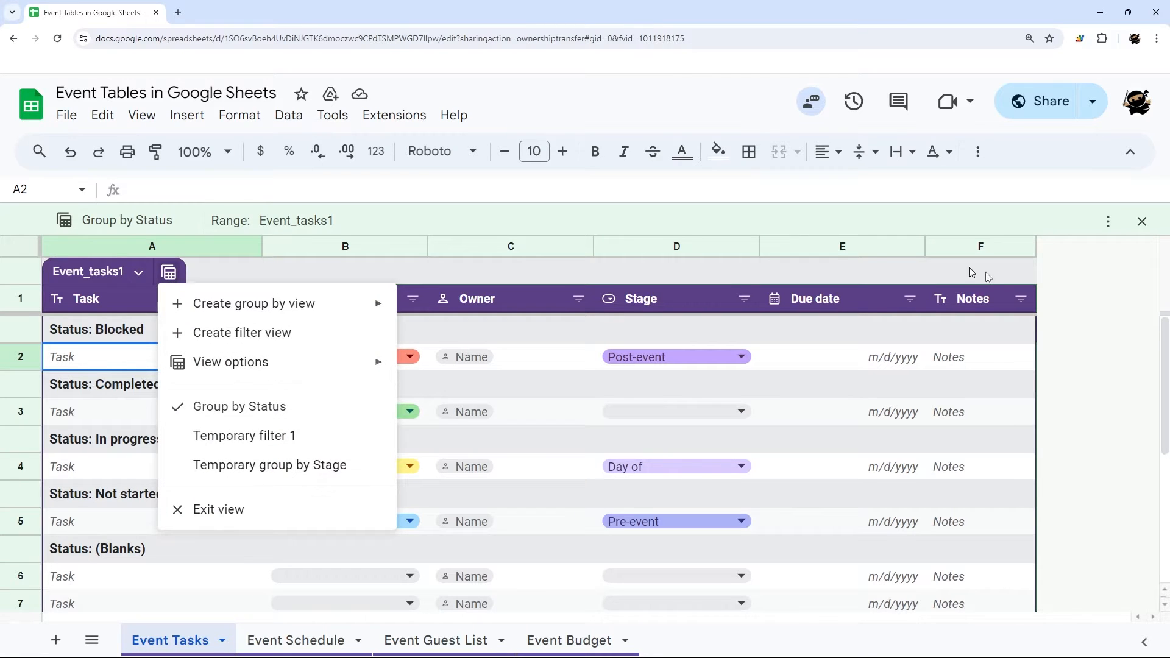
left_click(215, 515)
Step: Reopen the Group by Status view from the ungrouped table and return to the full table
left_click(172, 238)
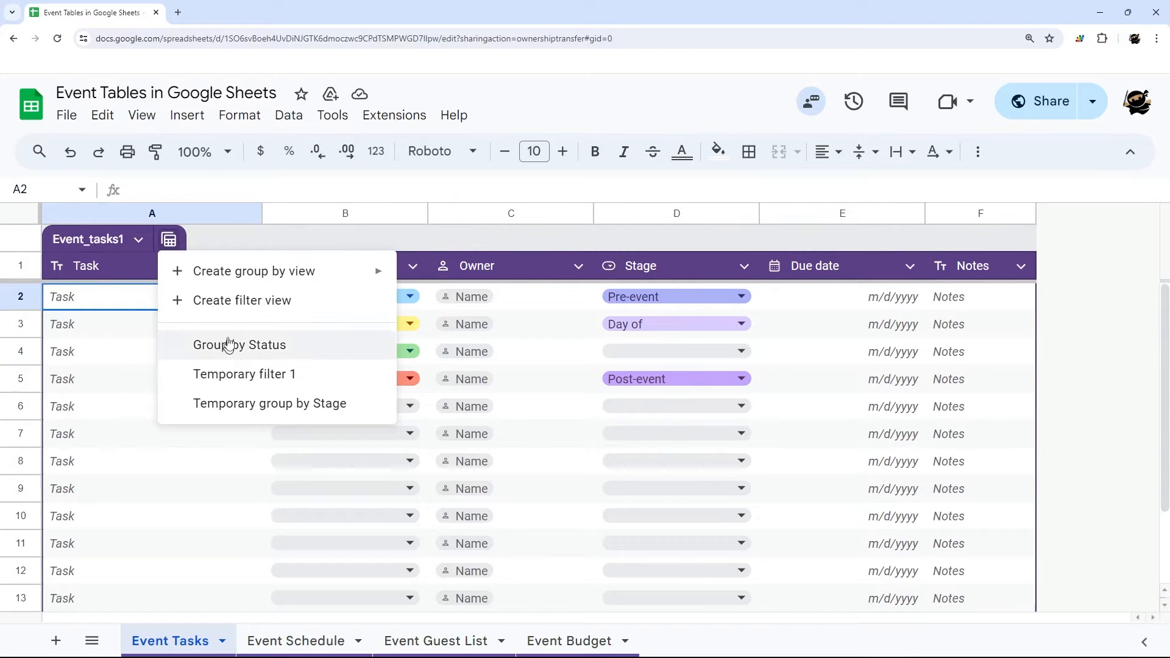
left_click(267, 356)
left_click(169, 273)
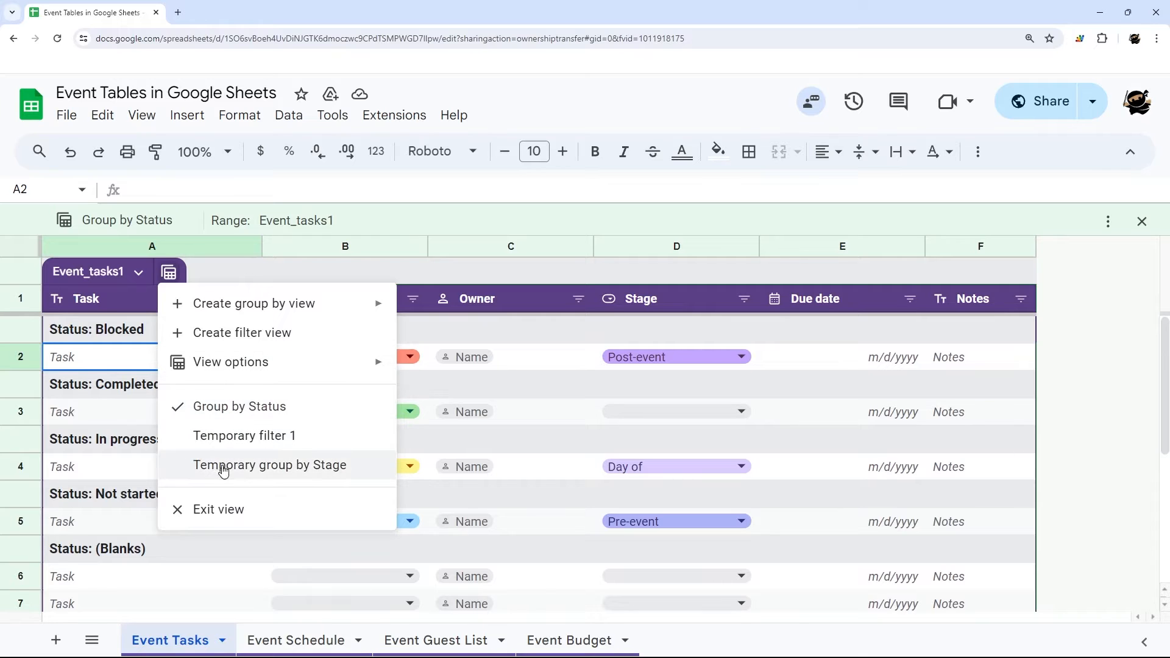
left_click(207, 509)
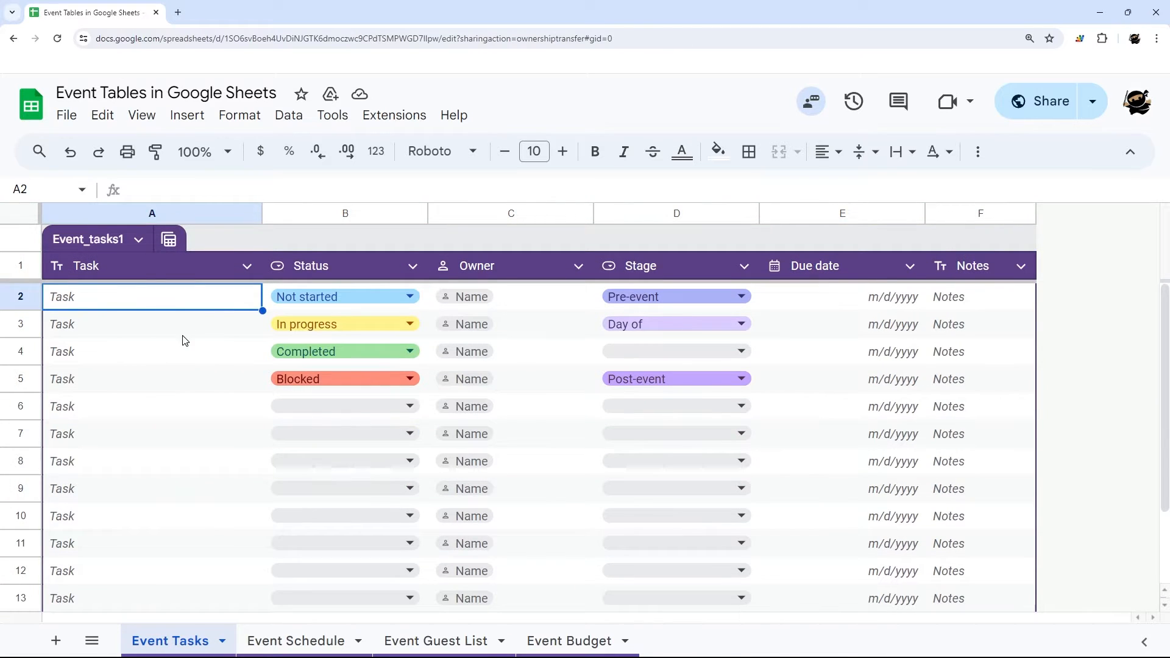
Step: Insert a column between Task and Status and examine the column types available for it, including the number and date formats
right_click(282, 218)
left_click(314, 301)
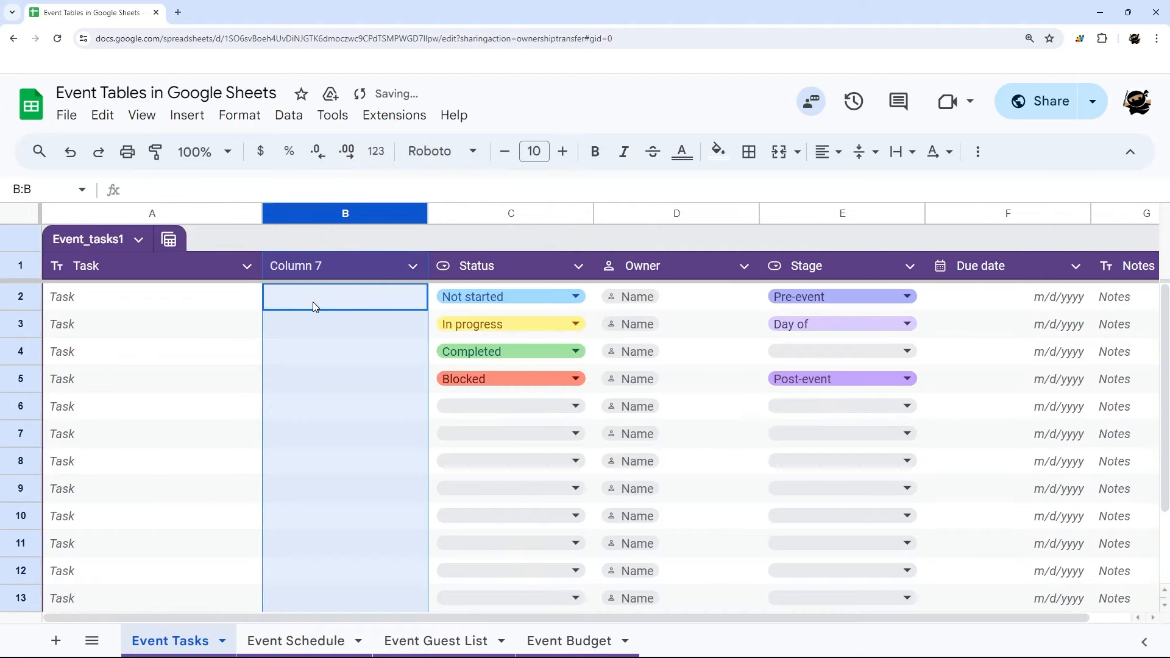
left_click(413, 266)
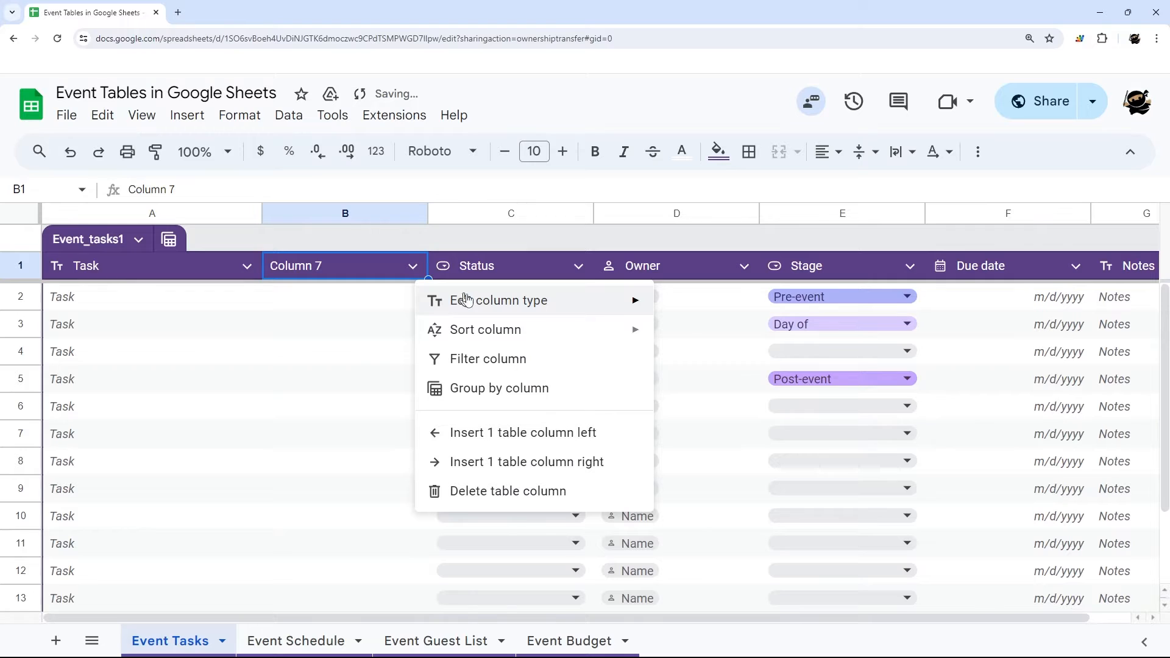
mouse_move(474, 300)
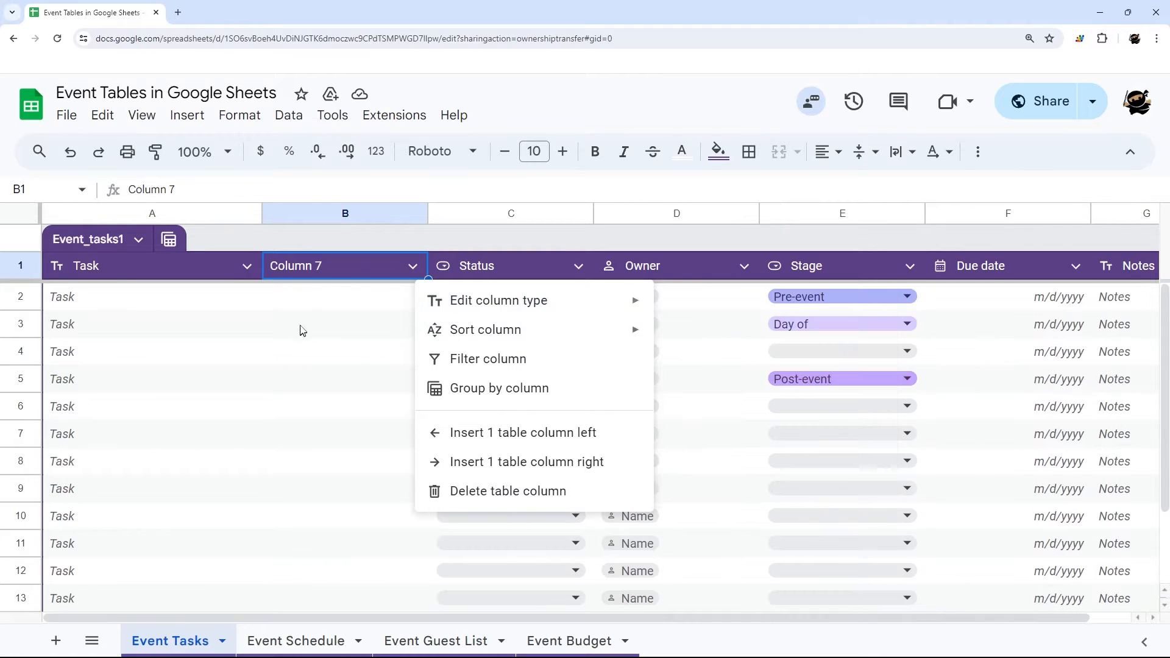
mouse_move(570, 316)
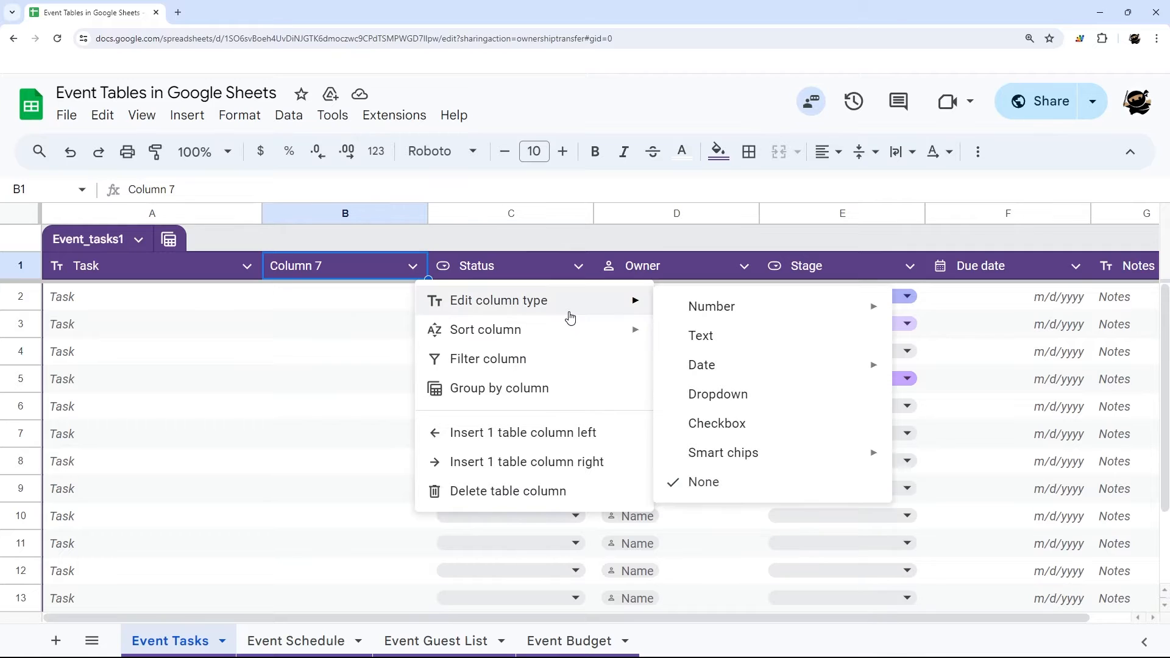
mouse_move(731, 319)
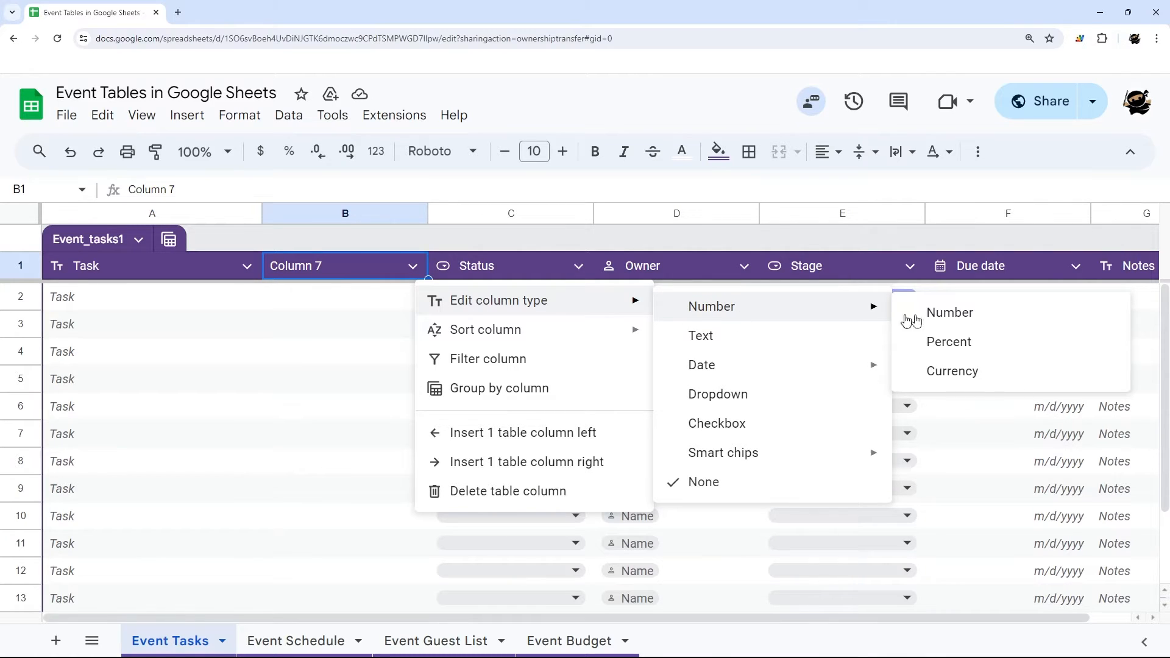
mouse_move(871, 369)
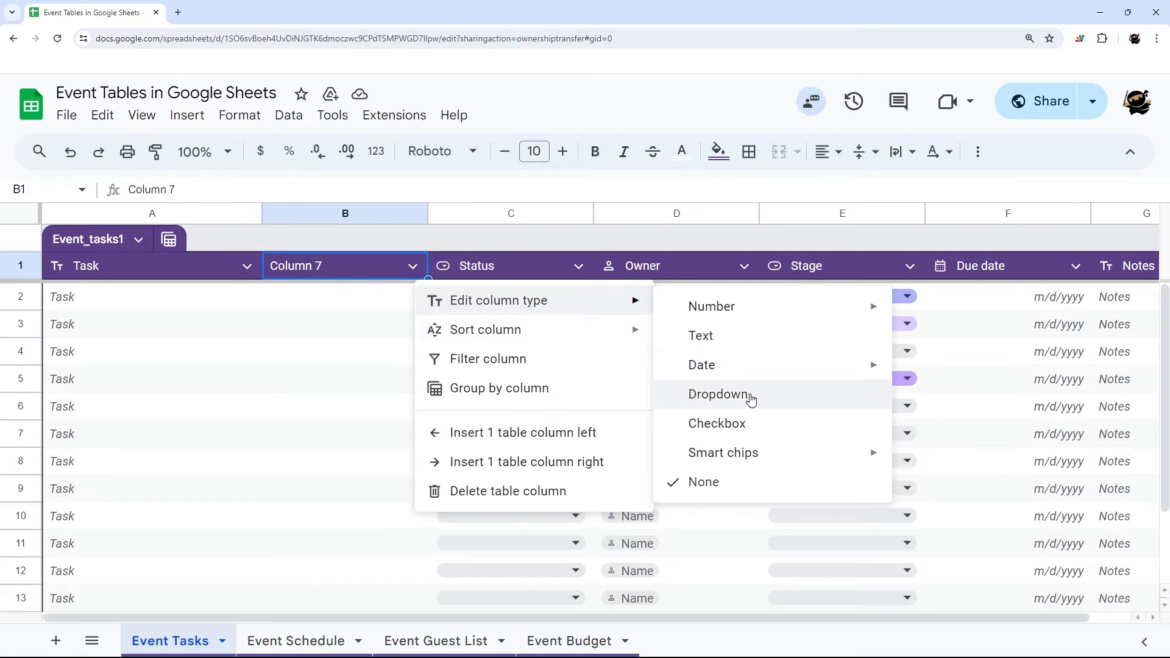
mouse_move(734, 463)
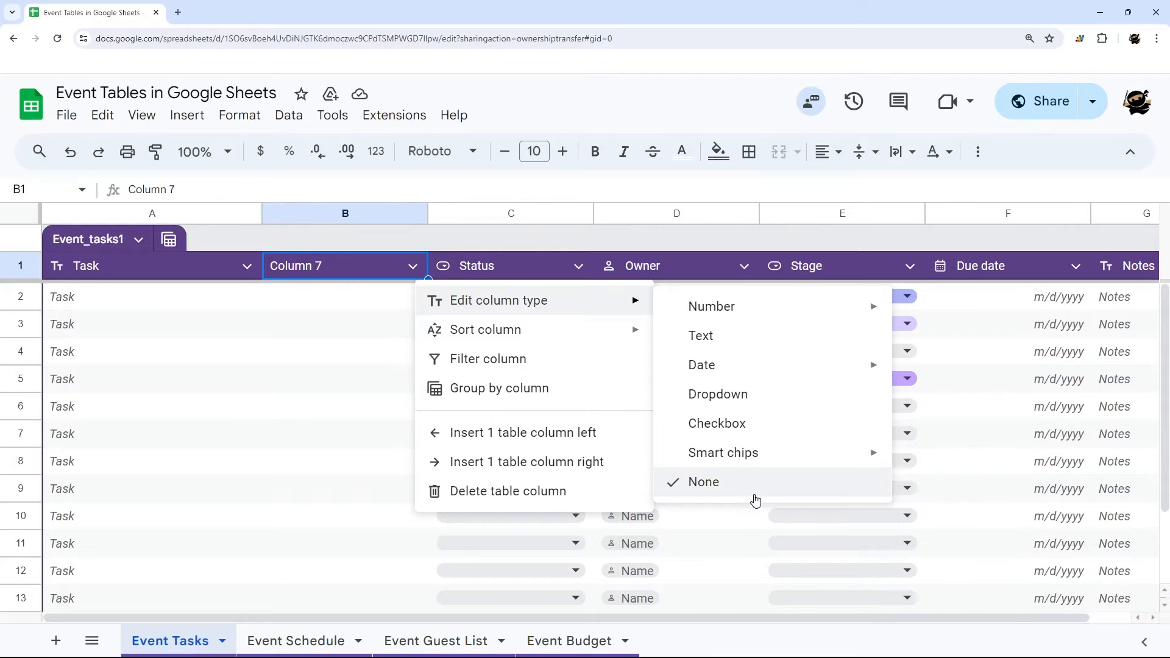
Step: Delete the empty column B between Task and Status
right_click(318, 215)
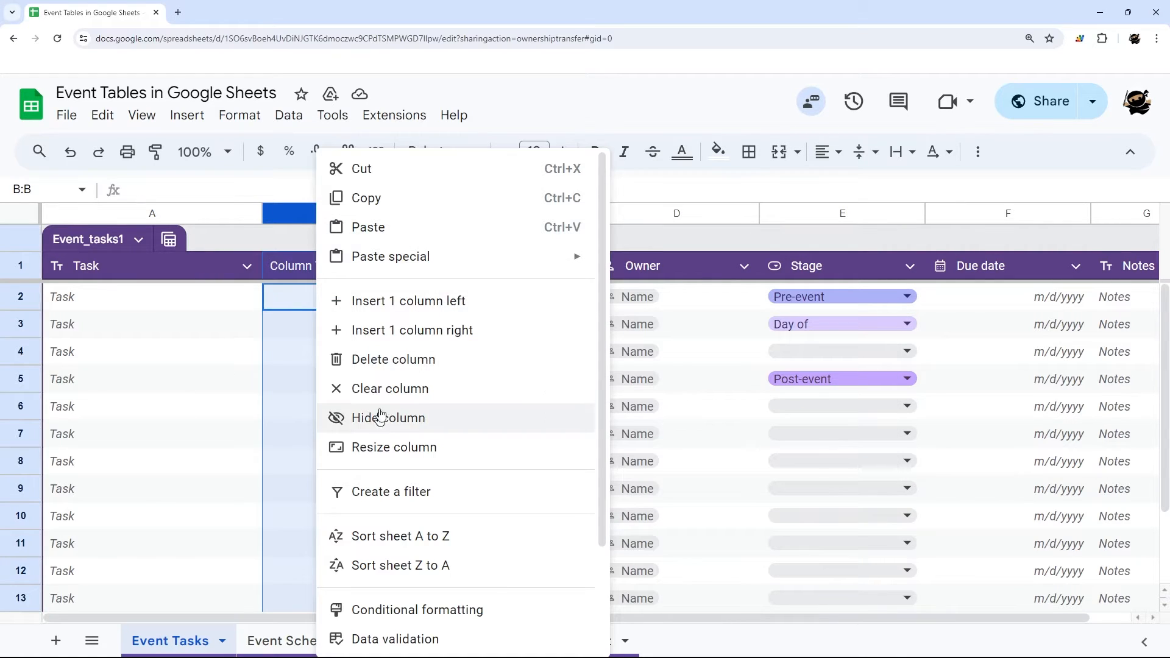
left_click(361, 359)
Step: Insert a column after Notes at the end of the table and delete it again
right_click(975, 213)
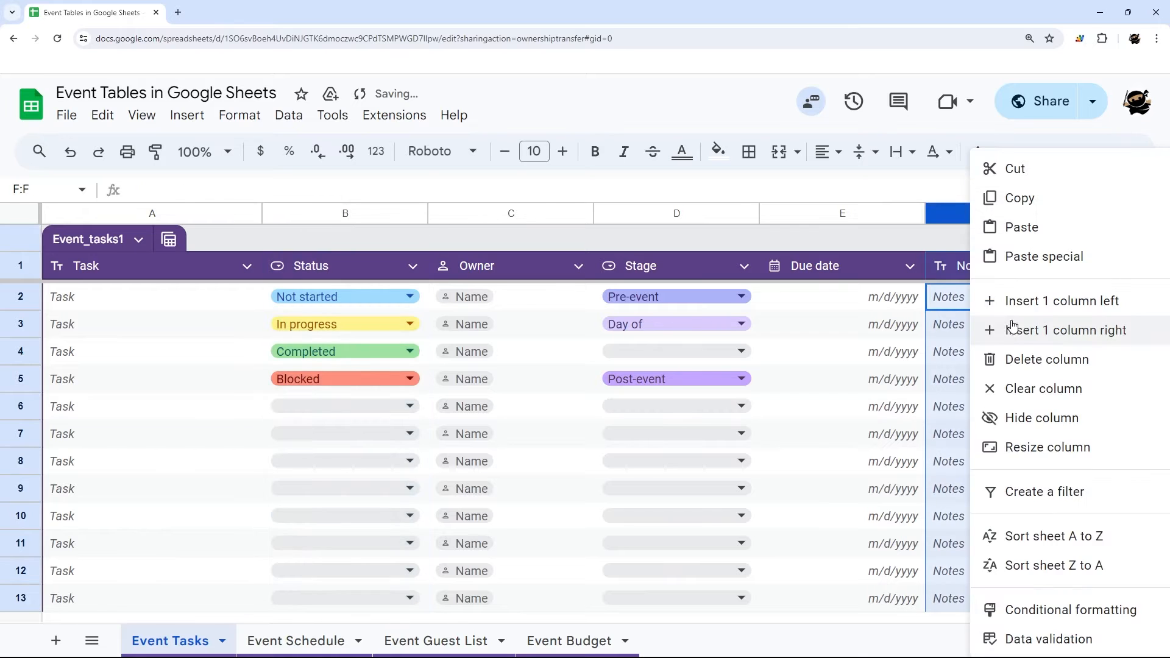
left_click(1013, 330)
right_click(1070, 214)
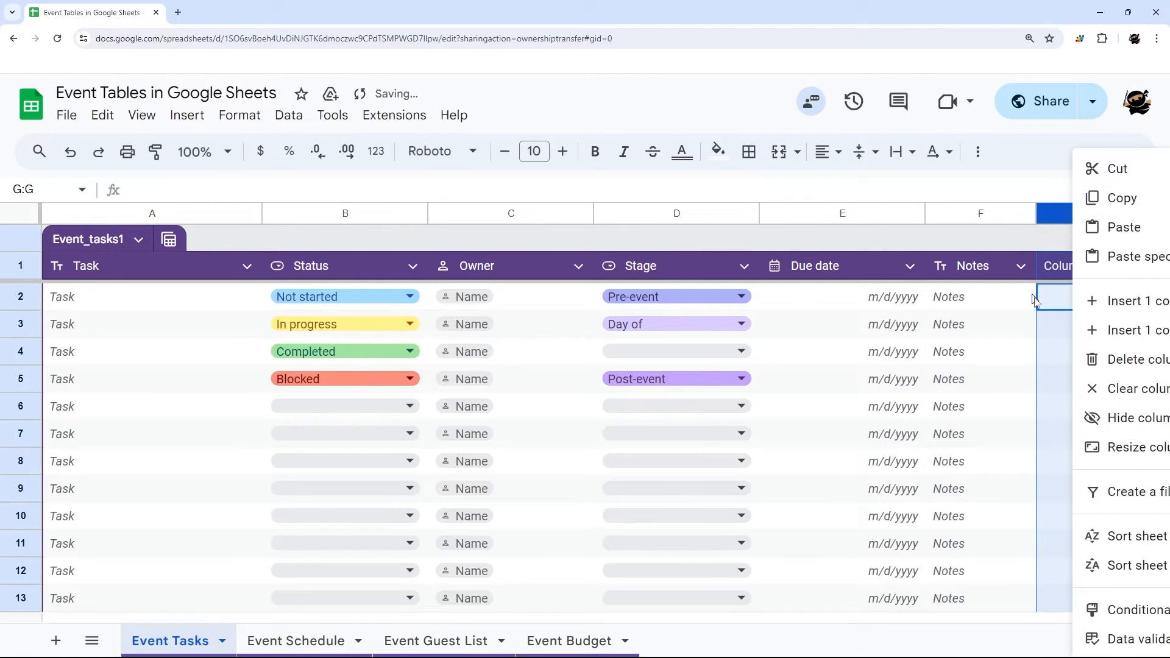
left_click(1132, 360)
Step: Add 10 more rows at the bottom of the Event Tasks sheet
scroll(242, 436, "down", 3)
left_click_drag(159, 590, 114, 594)
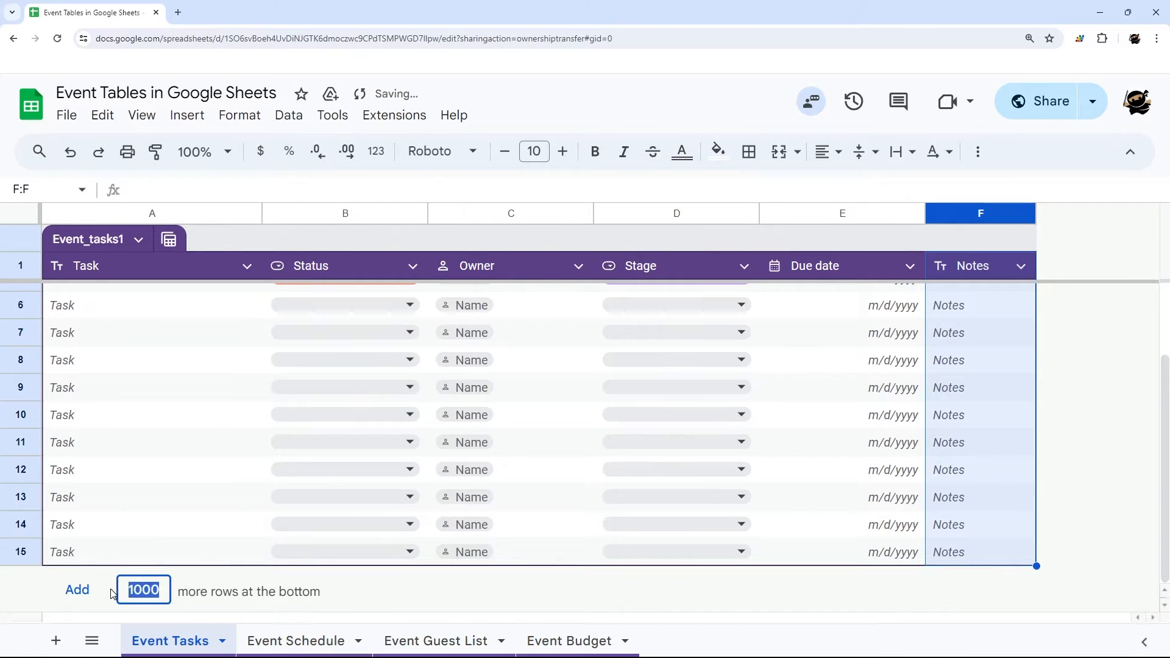
type("10")
key("Return")
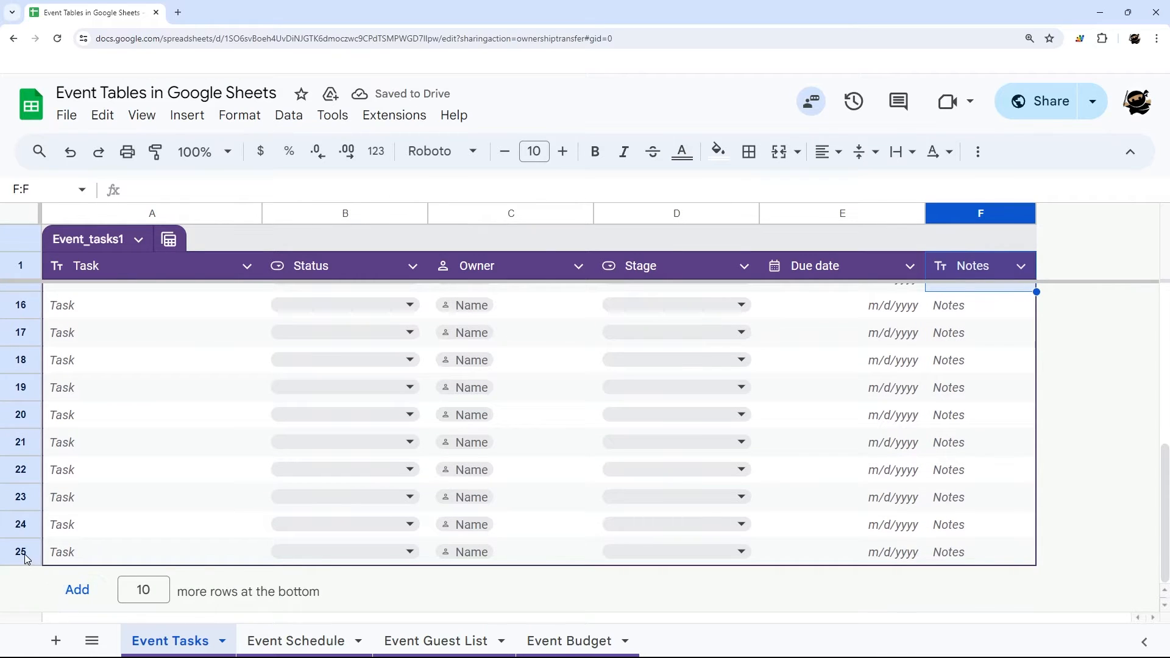
Step: Delete rows 21 to 25 at the end of the table
left_click_drag(25, 554, 31, 445)
right_click(32, 445)
left_click(137, 382)
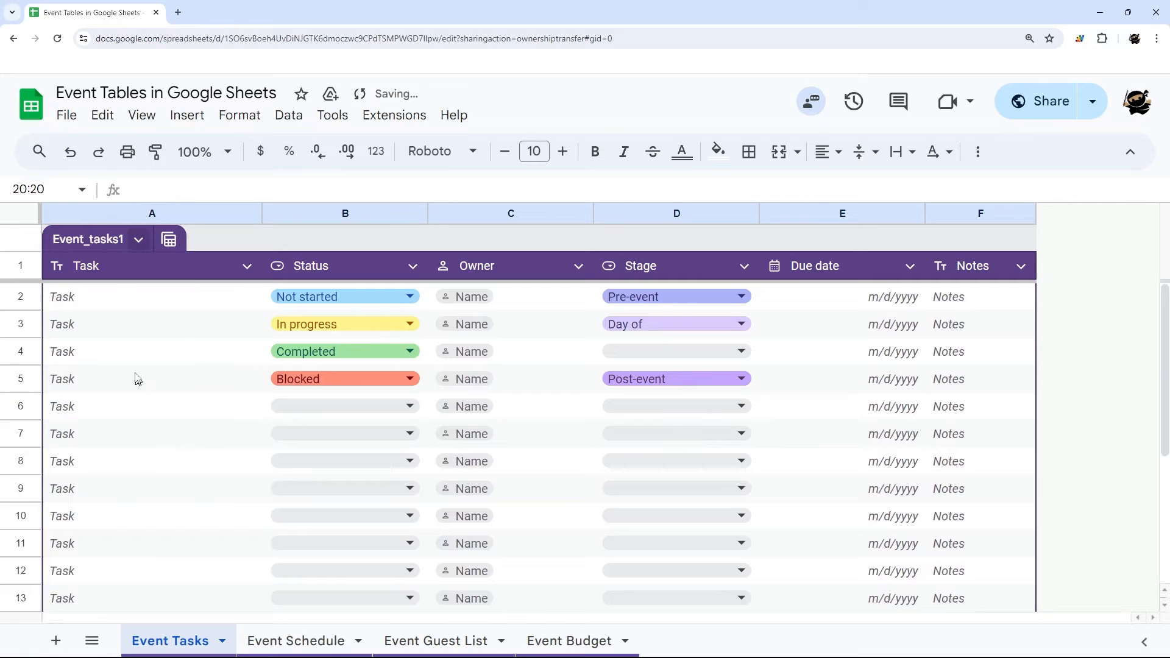
Step: Change the Event_tasks1 table color to the bright indigo-blue preset
left_click(138, 240)
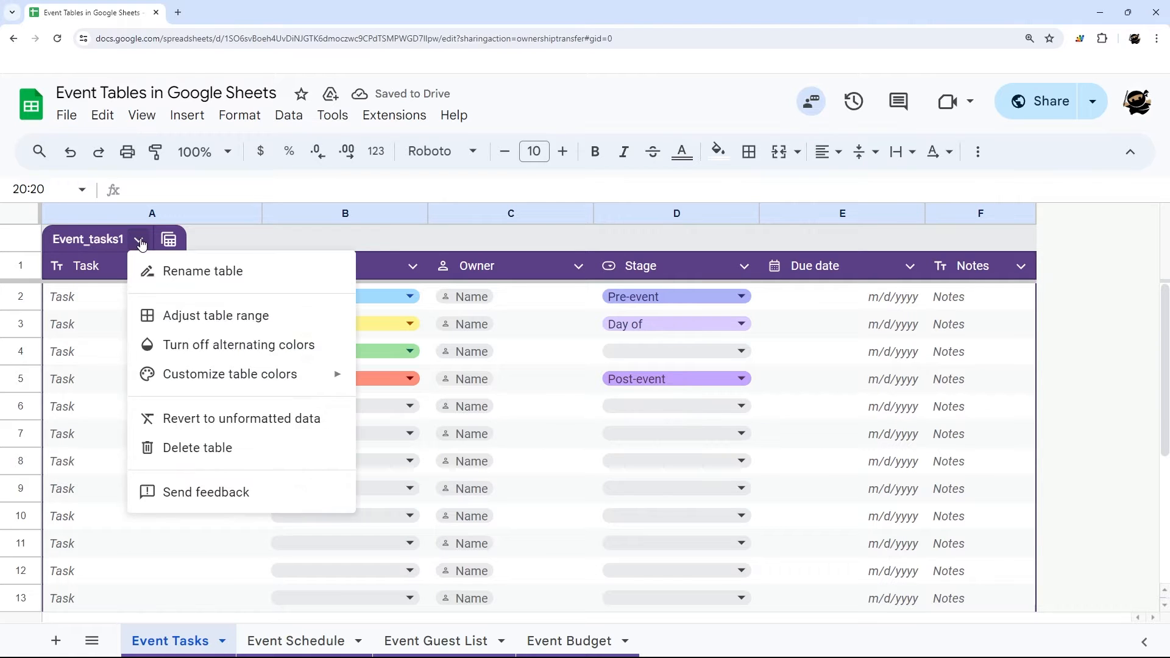
mouse_move(195, 381)
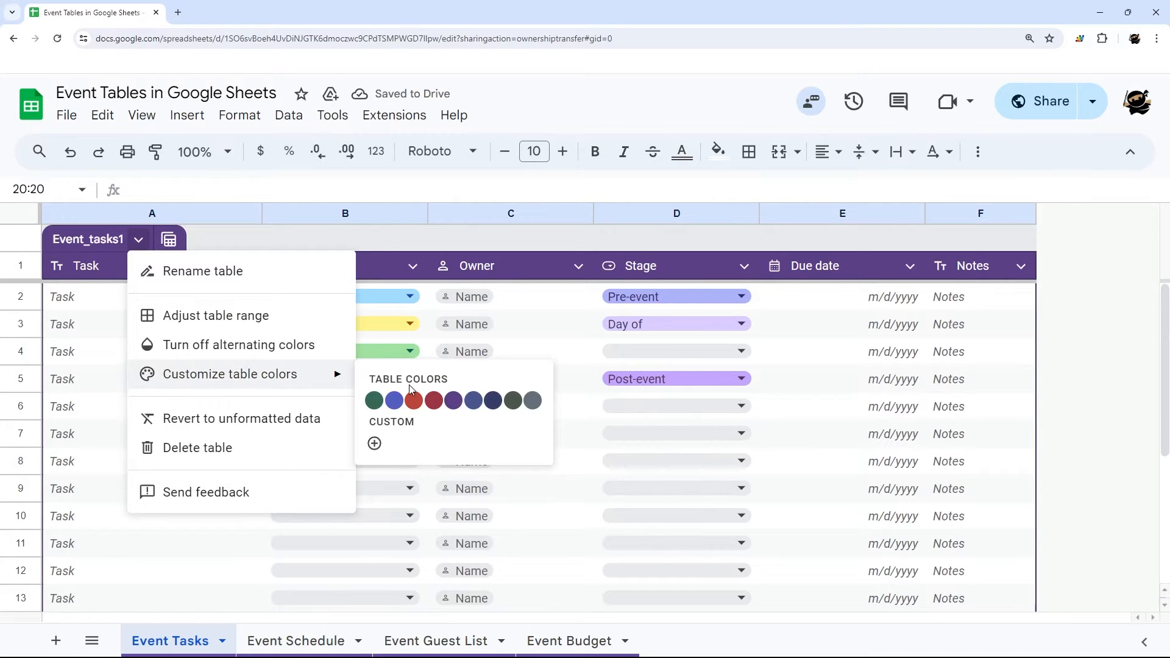
left_click(394, 402)
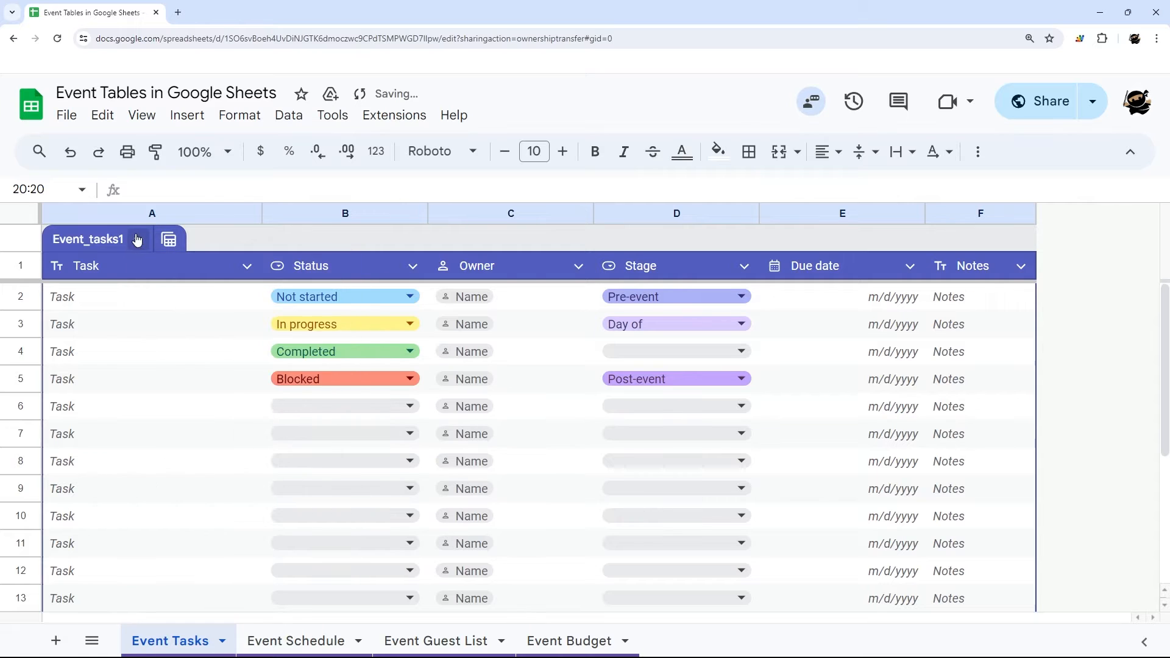
Step: Set the Event_tasks1 table color back to the purple preset
left_click(137, 240)
mouse_move(337, 375)
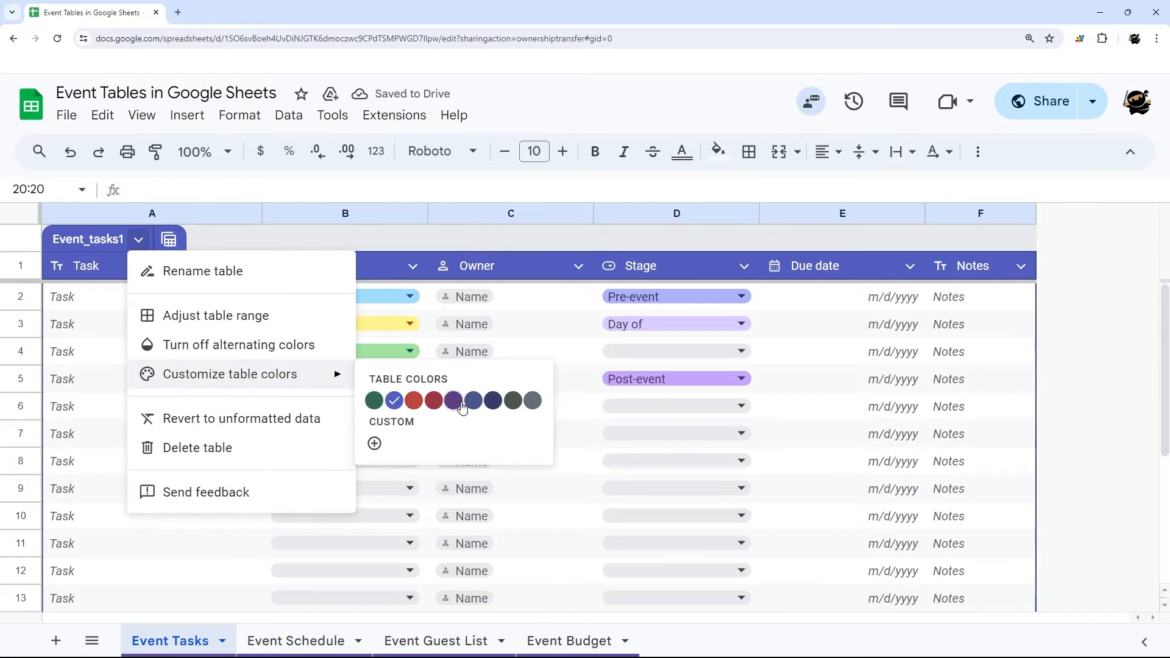
left_click(462, 407)
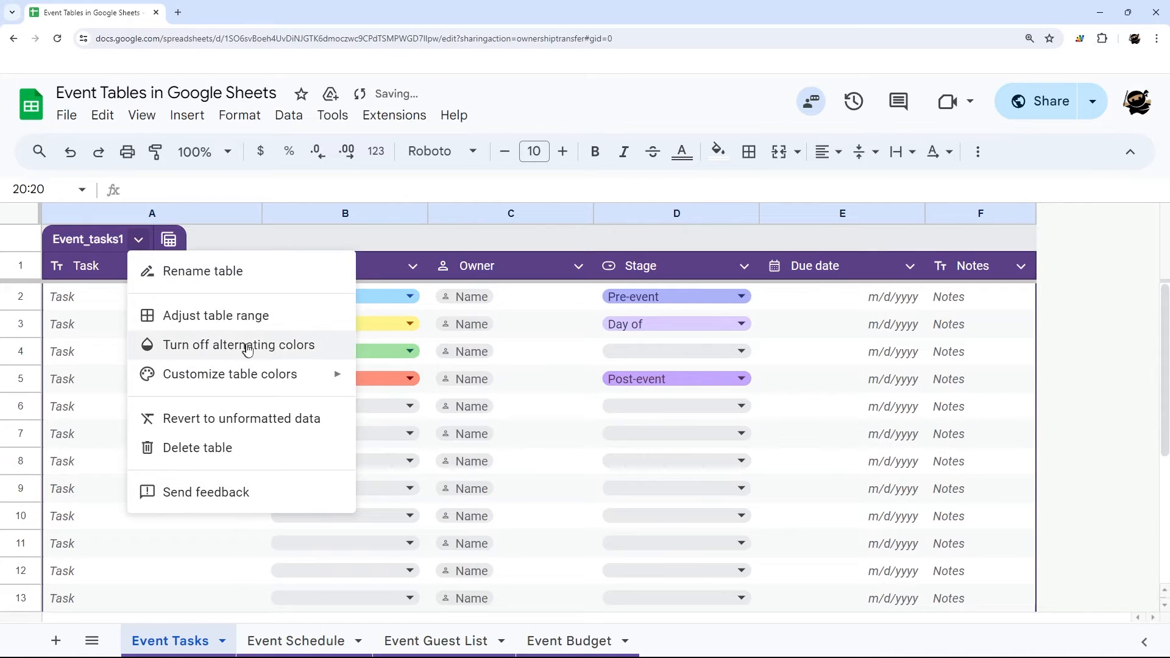
Step: Fill the table's header row, A1:F1, with dark blue
left_click(79, 280)
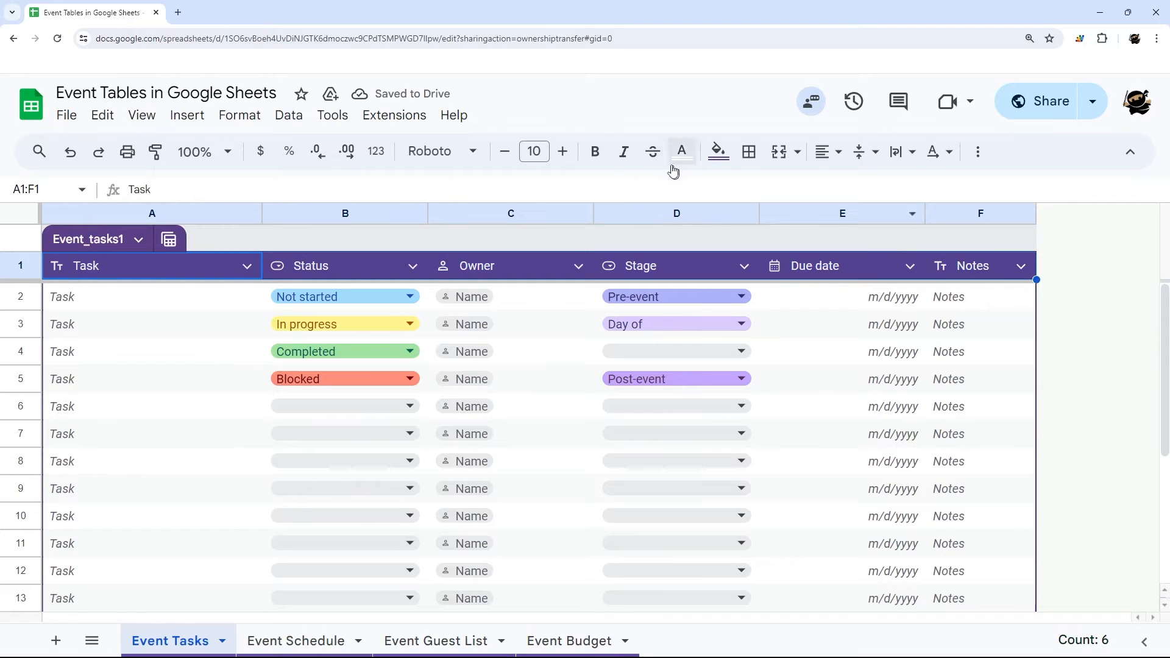
left_click(719, 152)
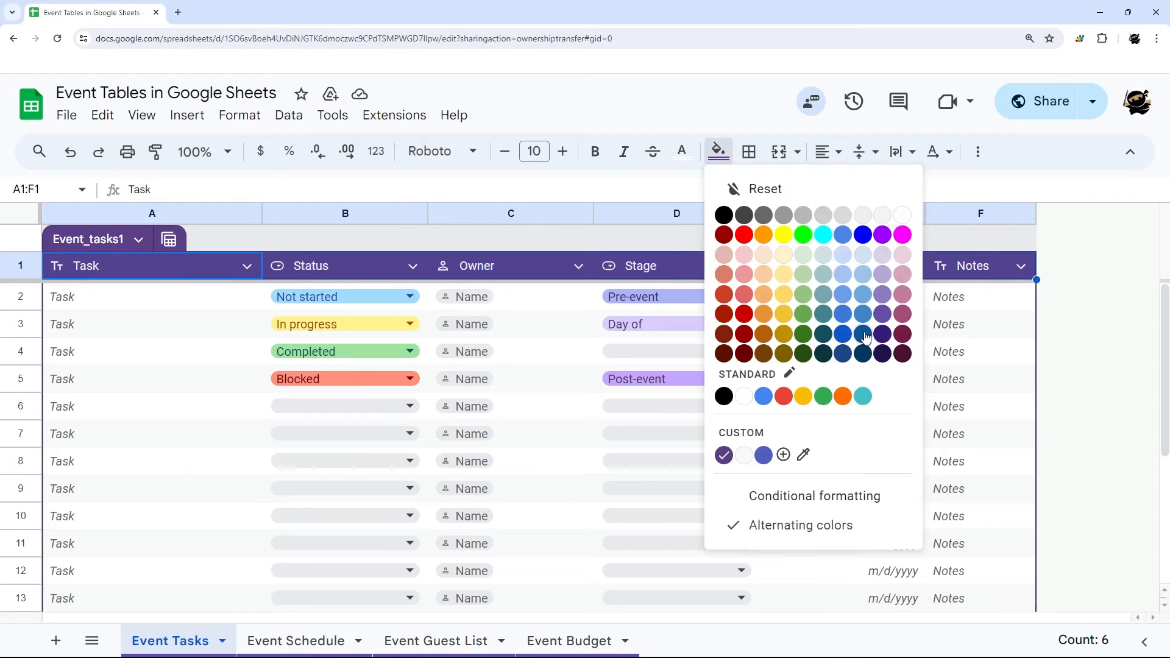
left_click(864, 335)
Step: Add white vertical borders between the header cells in A1:F1
left_click(749, 152)
left_click(921, 194)
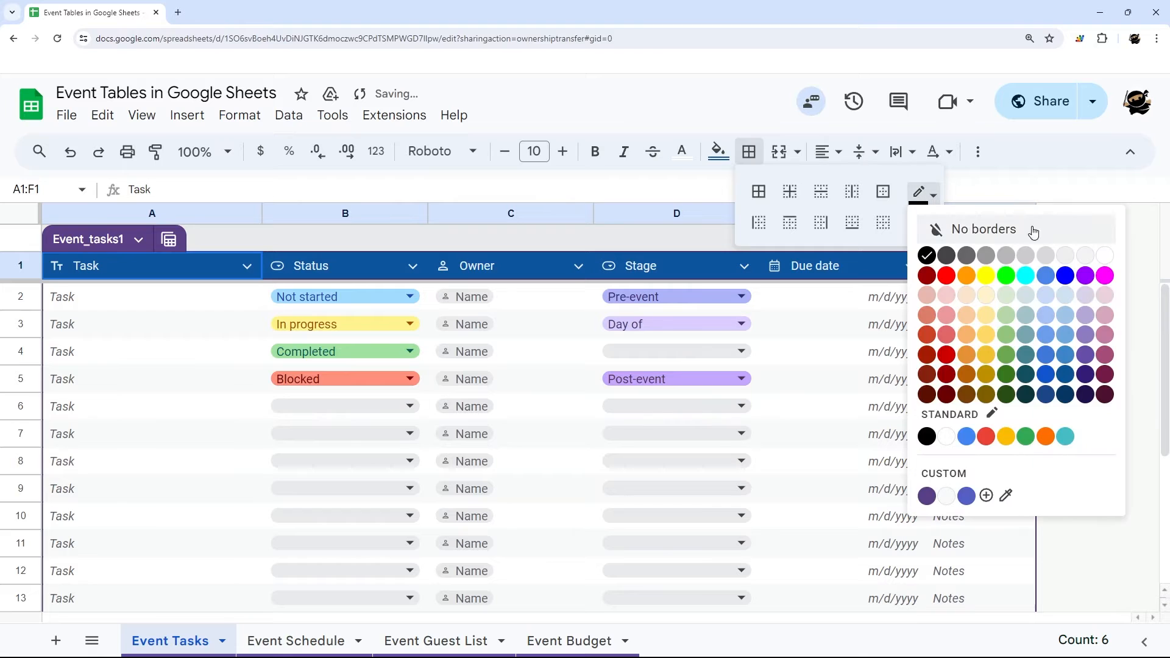
left_click(1105, 255)
left_click(853, 191)
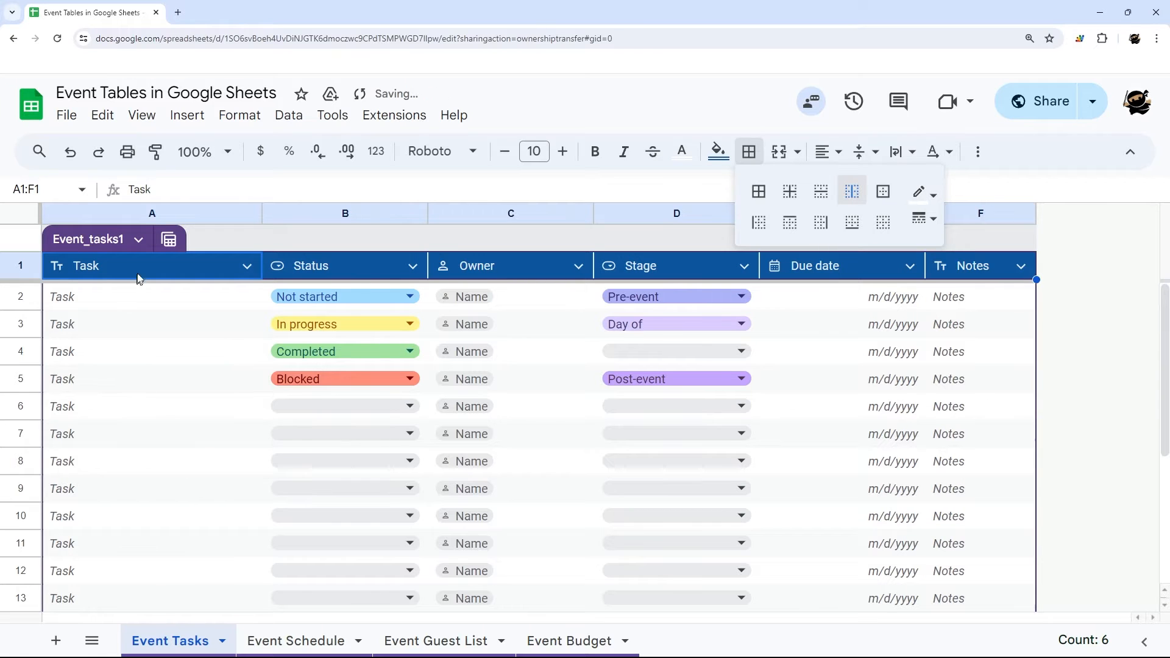
Step: Change the Event_tasks1 table color to the green preset
left_click(139, 240)
mouse_move(264, 375)
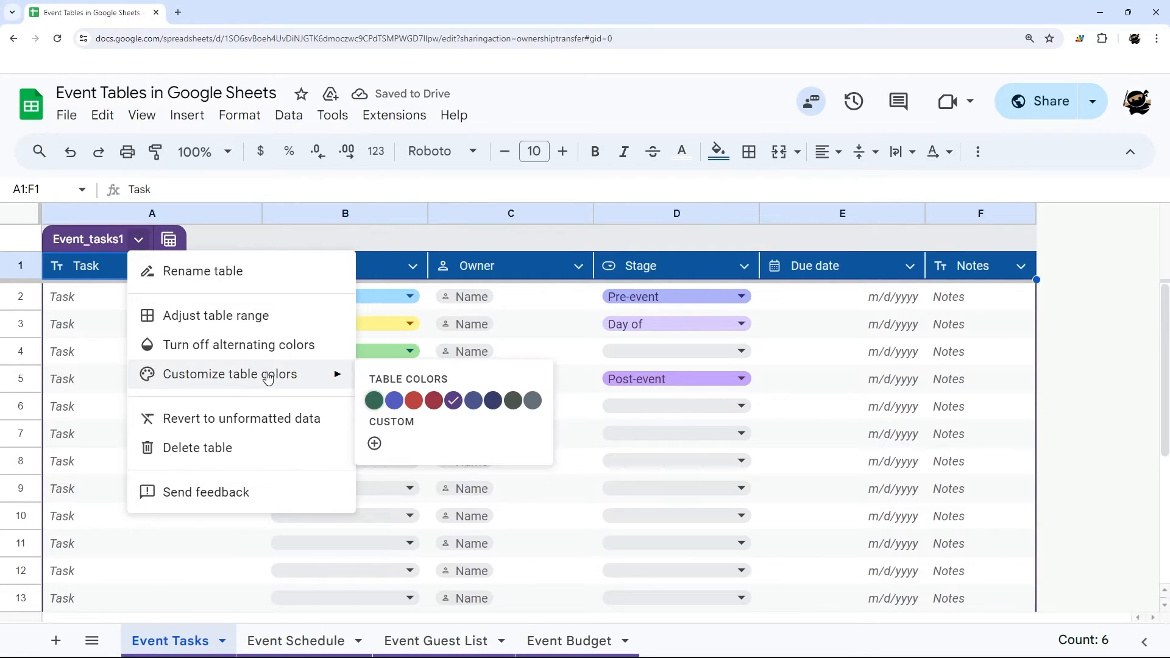
left_click(371, 403)
left_click(164, 307)
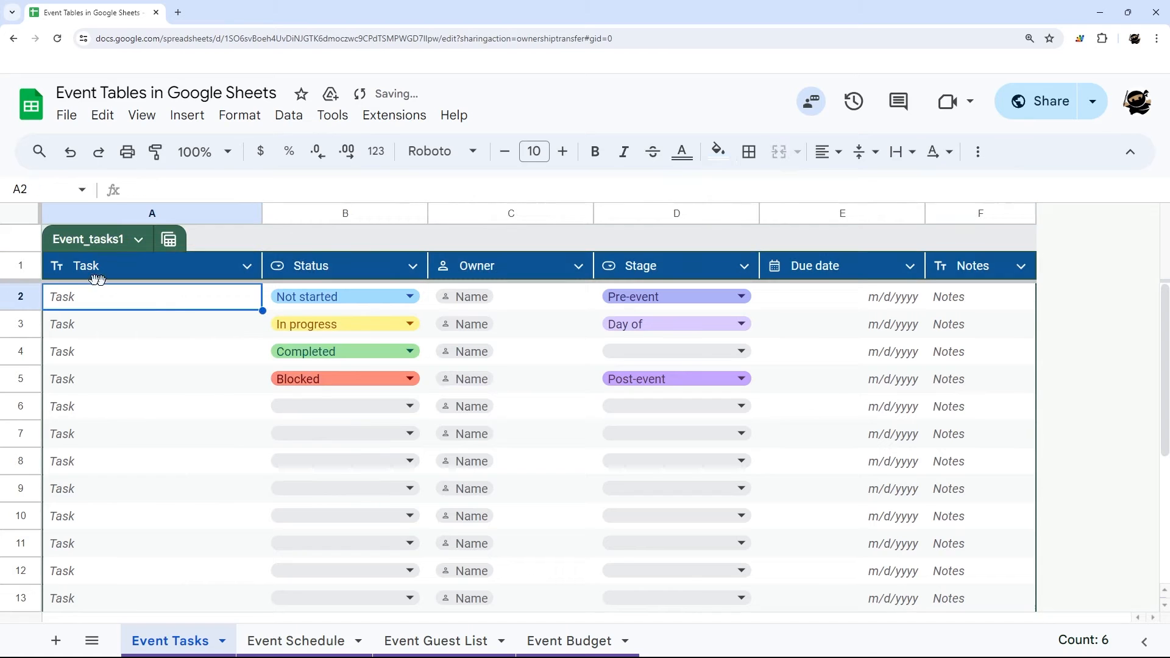
Step: Reset the fill color of header row 1 so it follows the table color
left_click(20, 265)
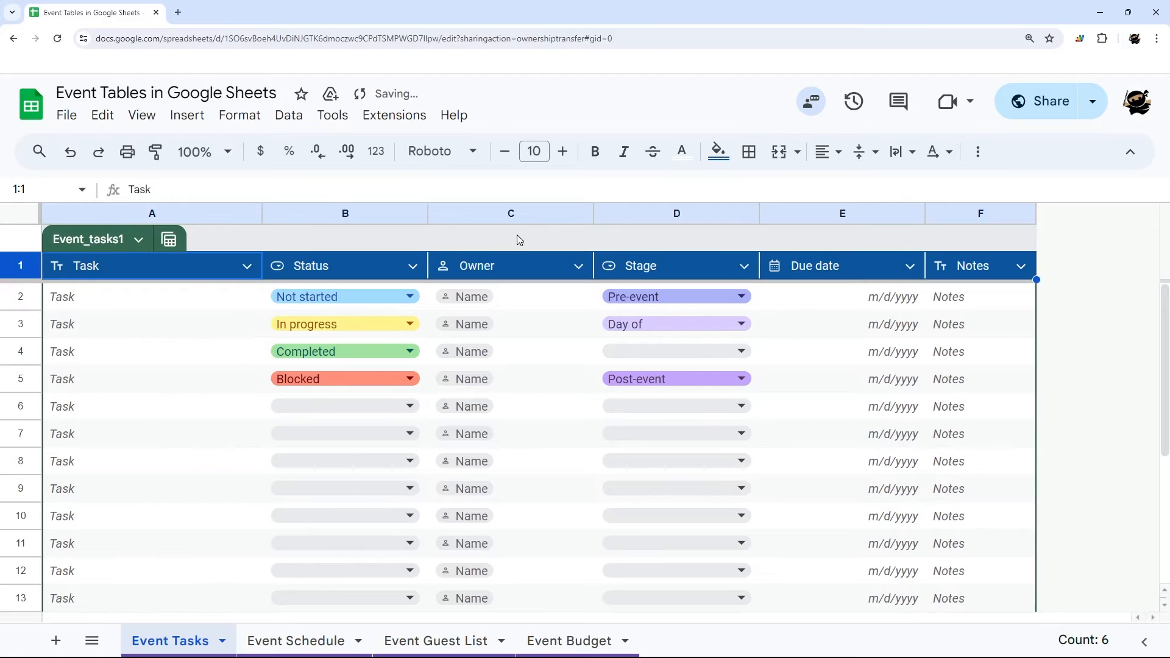
left_click(719, 151)
left_click(771, 189)
left_click(232, 380)
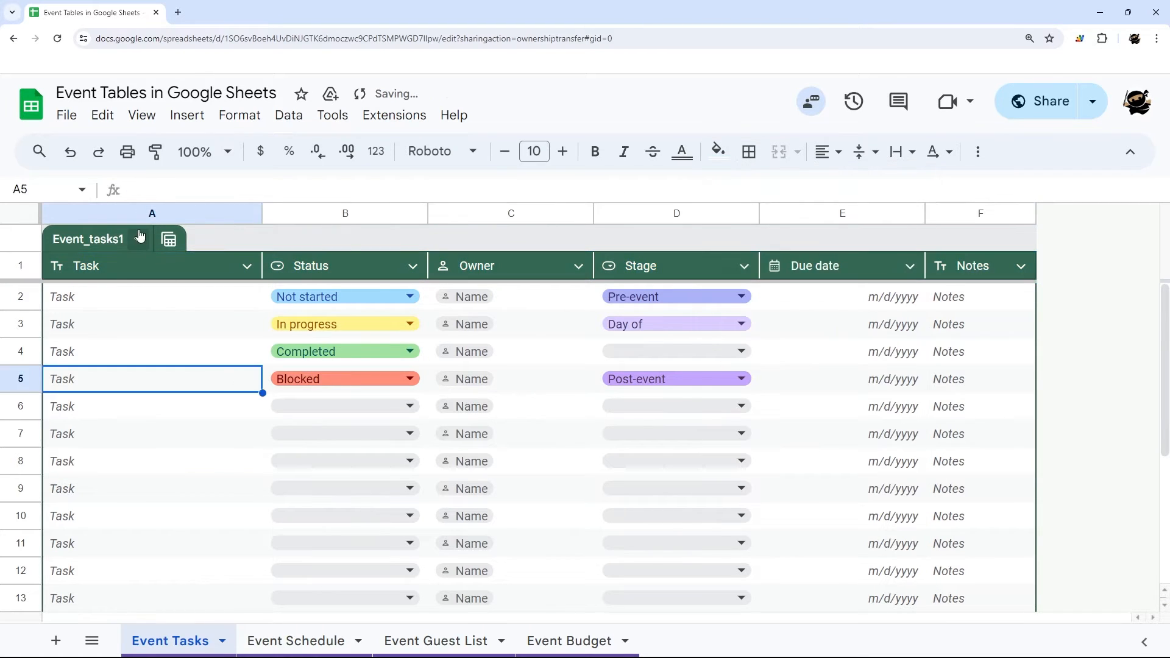
Step: Try the red preset on the Event_tasks1 table, and finish with the purple preset as its color
left_click(138, 239)
mouse_move(261, 381)
left_click(414, 401)
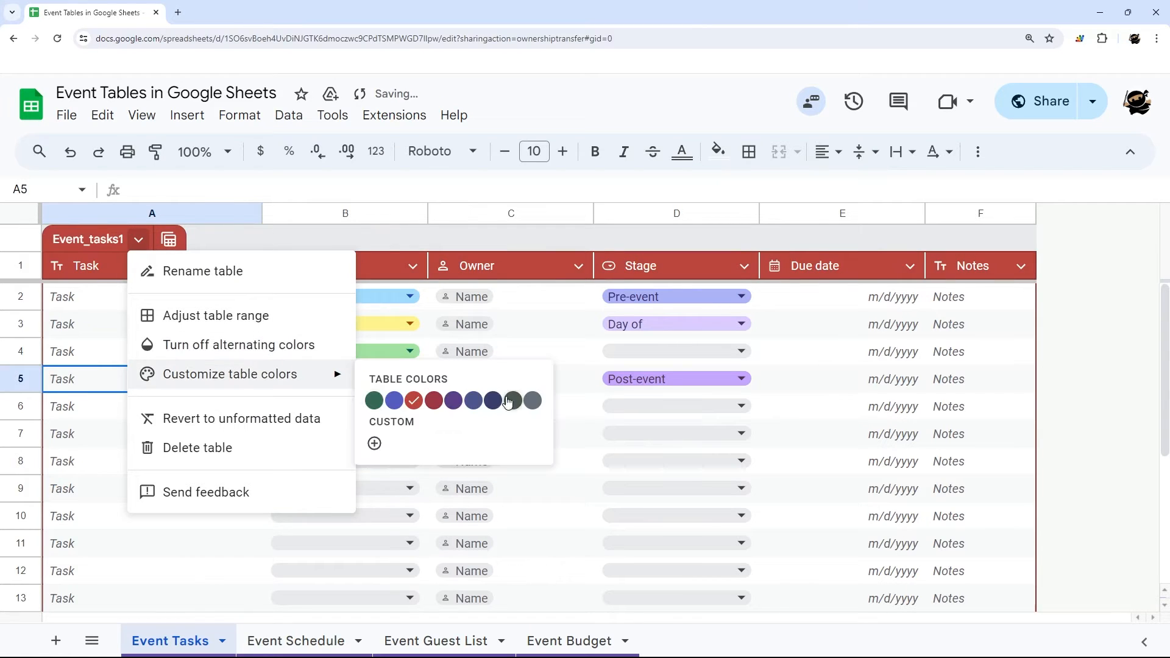
left_click(453, 401)
left_click(84, 335)
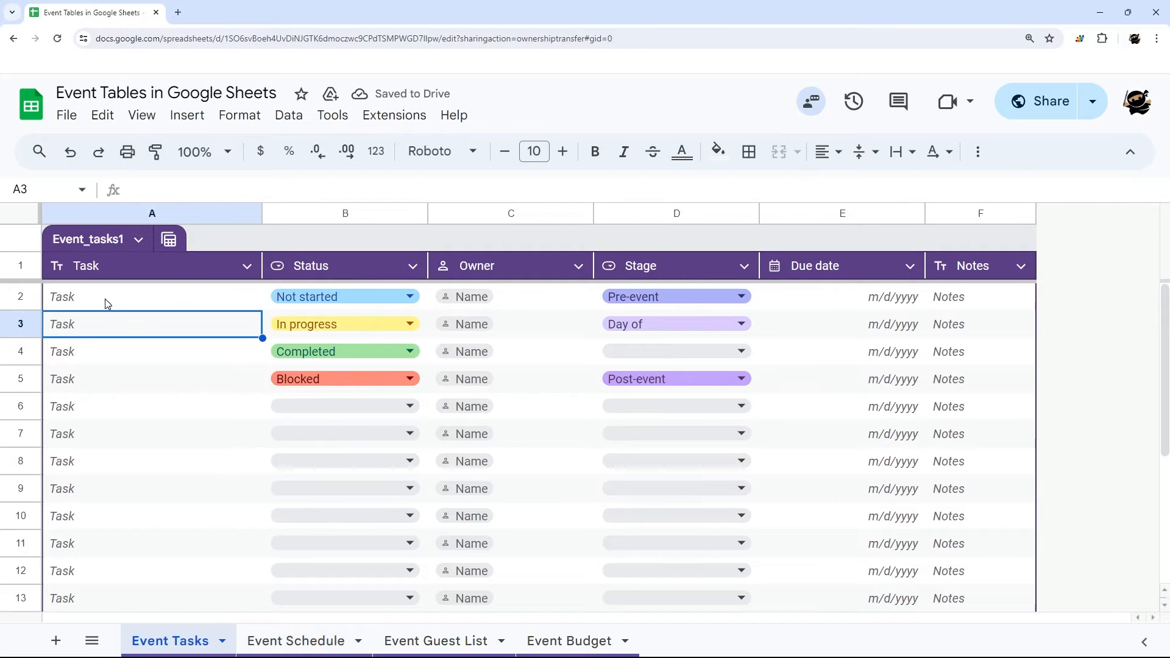
Step: Review the Event_tasks1 columns from Task to Notes, including the choices in the Status dropdown
left_click_drag(95, 306, 64, 600)
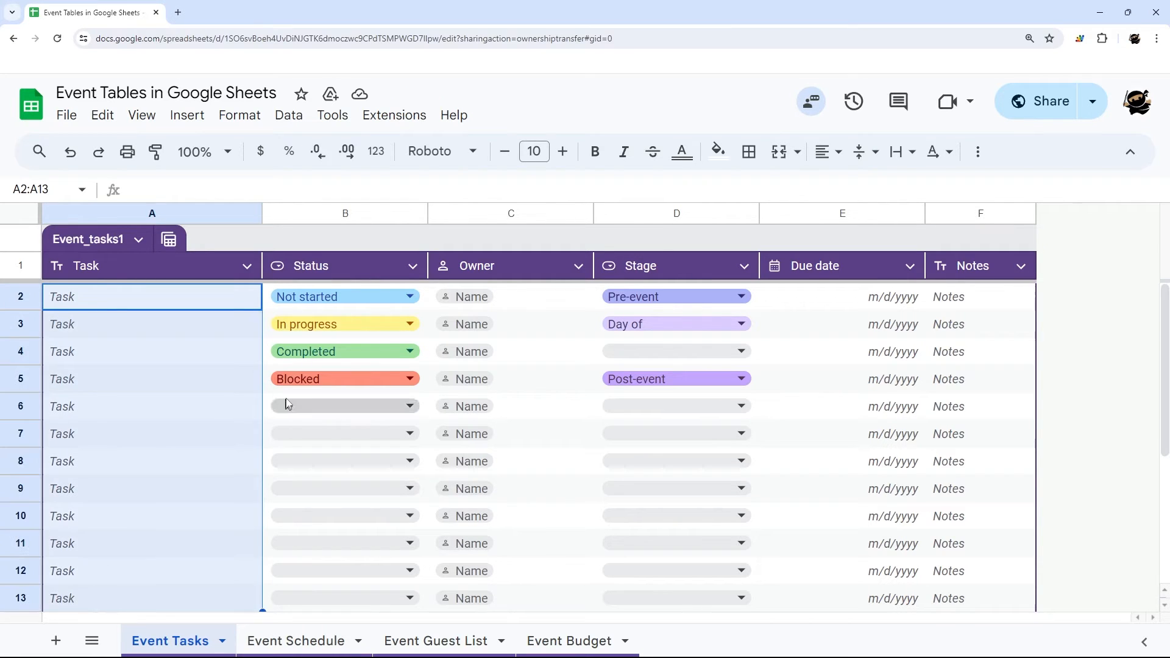
left_click(408, 298)
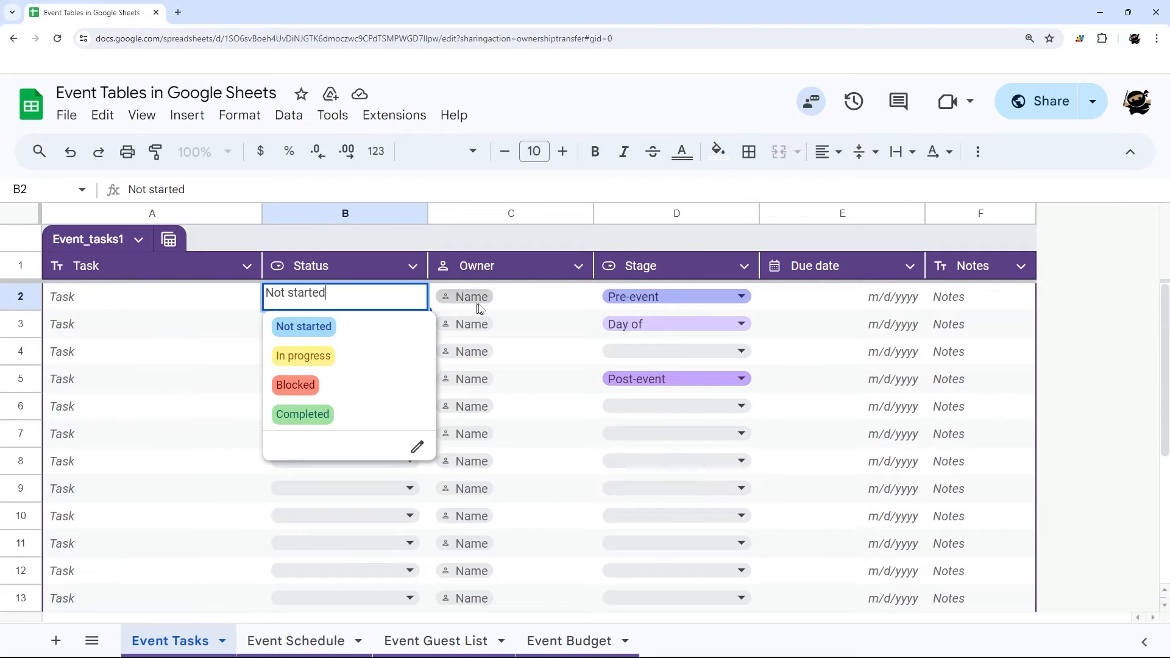
left_click(556, 306)
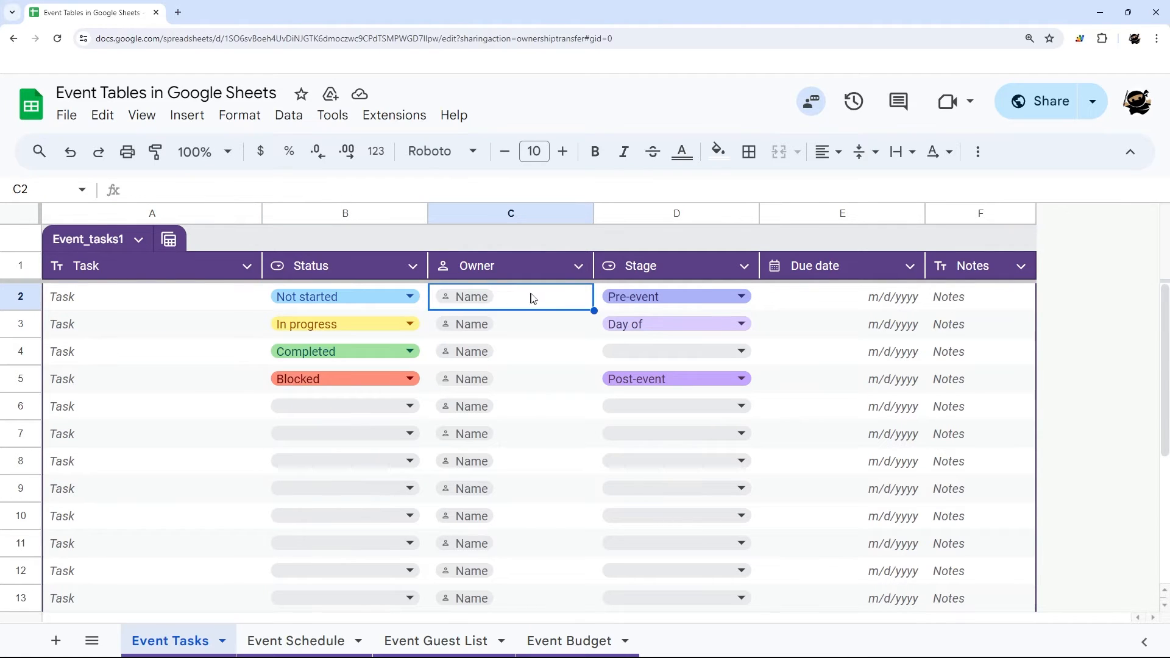
left_click(724, 294)
left_click(851, 301)
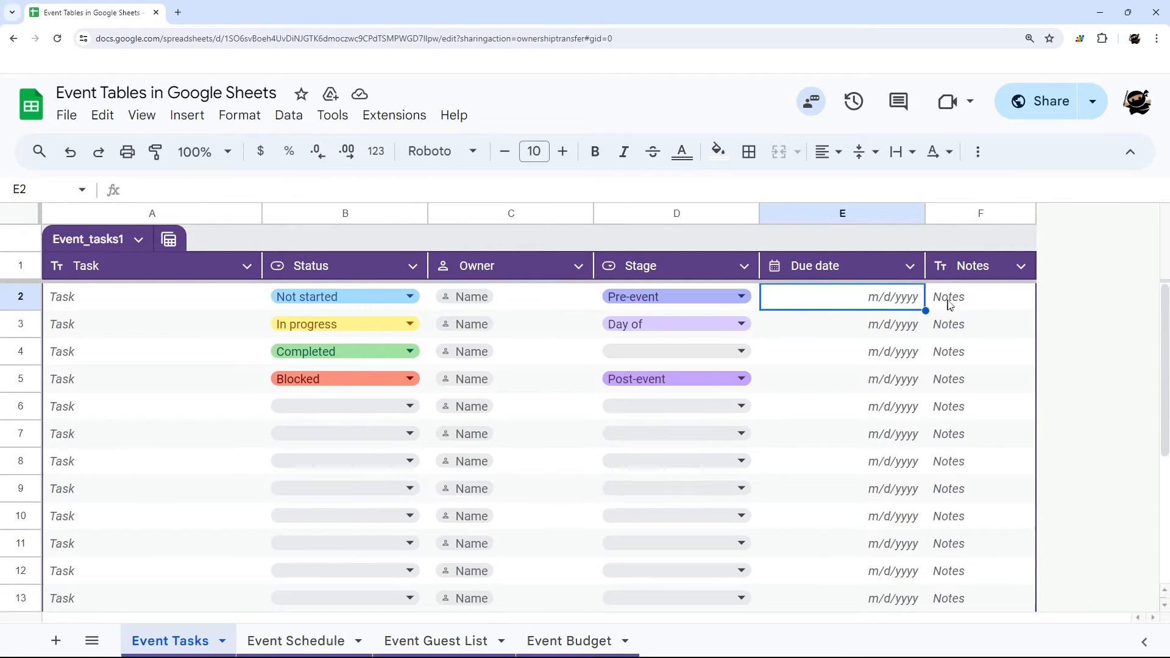
left_click(959, 299)
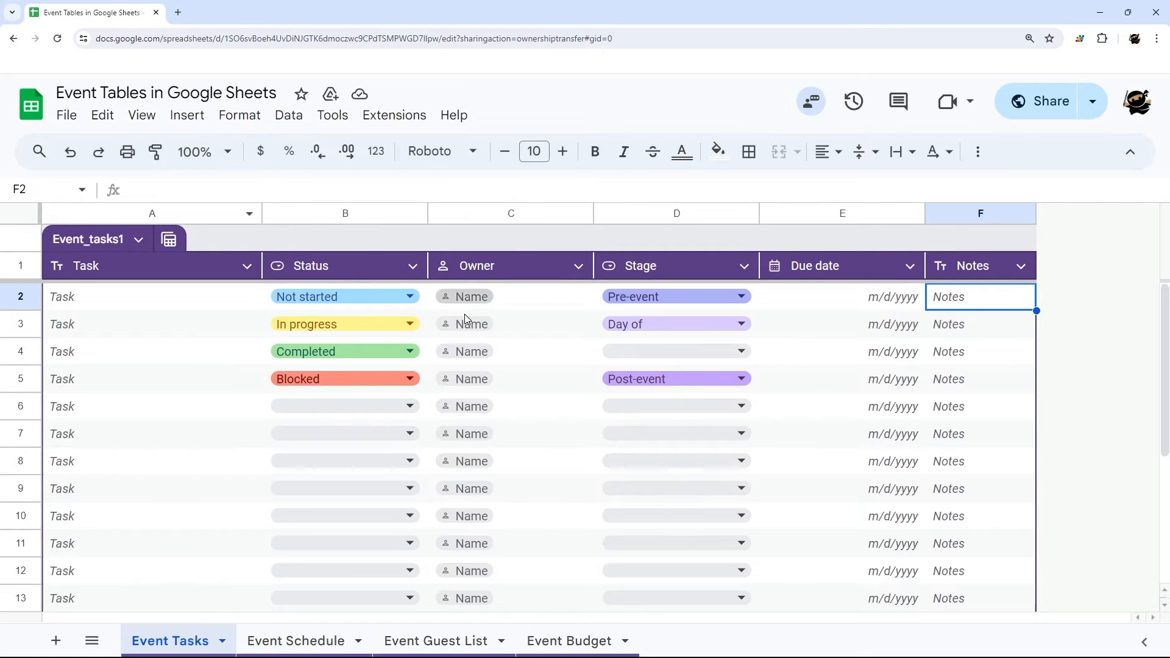
scroll(426, 369, "down", 1)
scroll(426, 369, "up", 1)
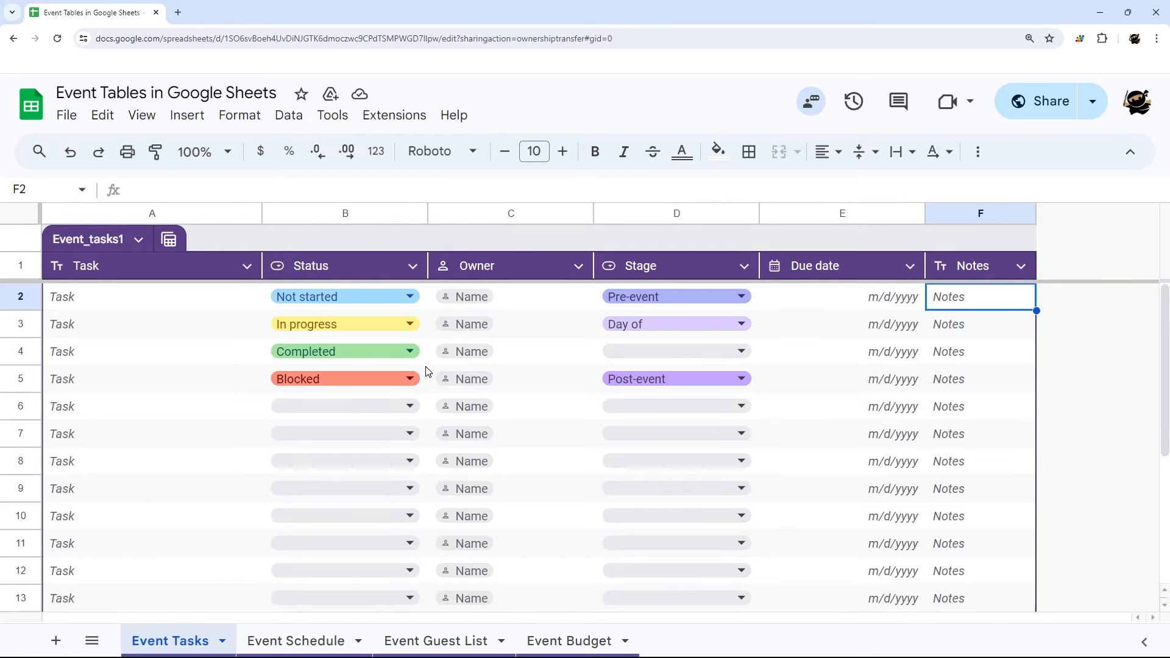
Step: Open the Event Schedule sheet and examine the available column types for the Activity column
left_click(295, 640)
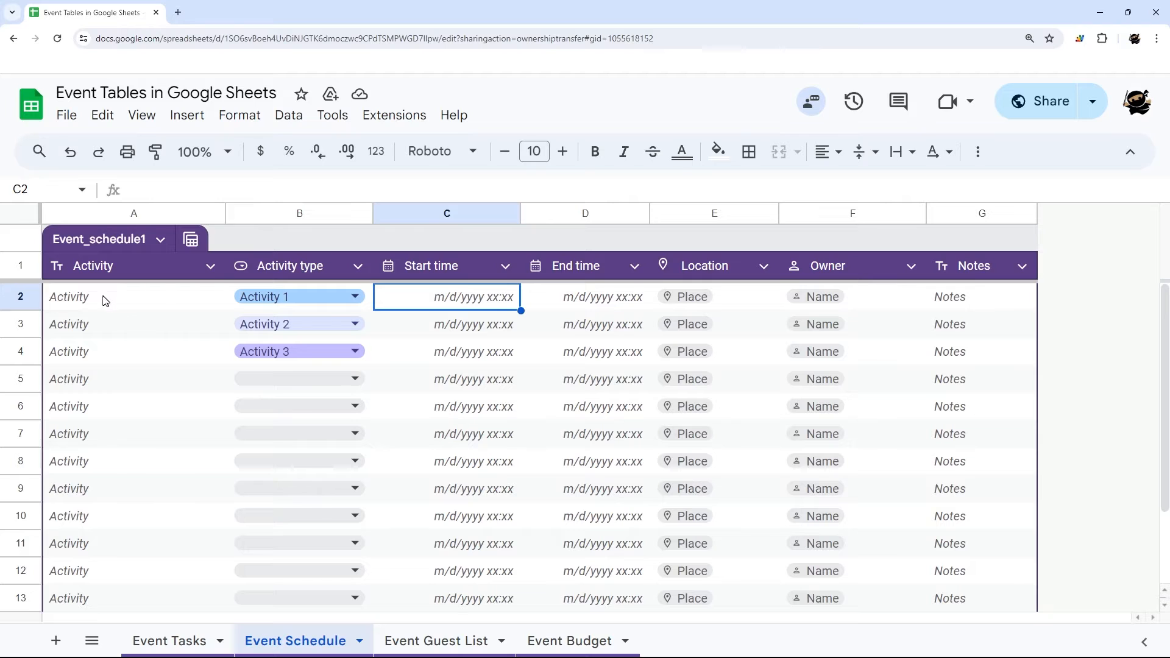
left_click_drag(105, 299, 128, 491)
left_click(209, 267)
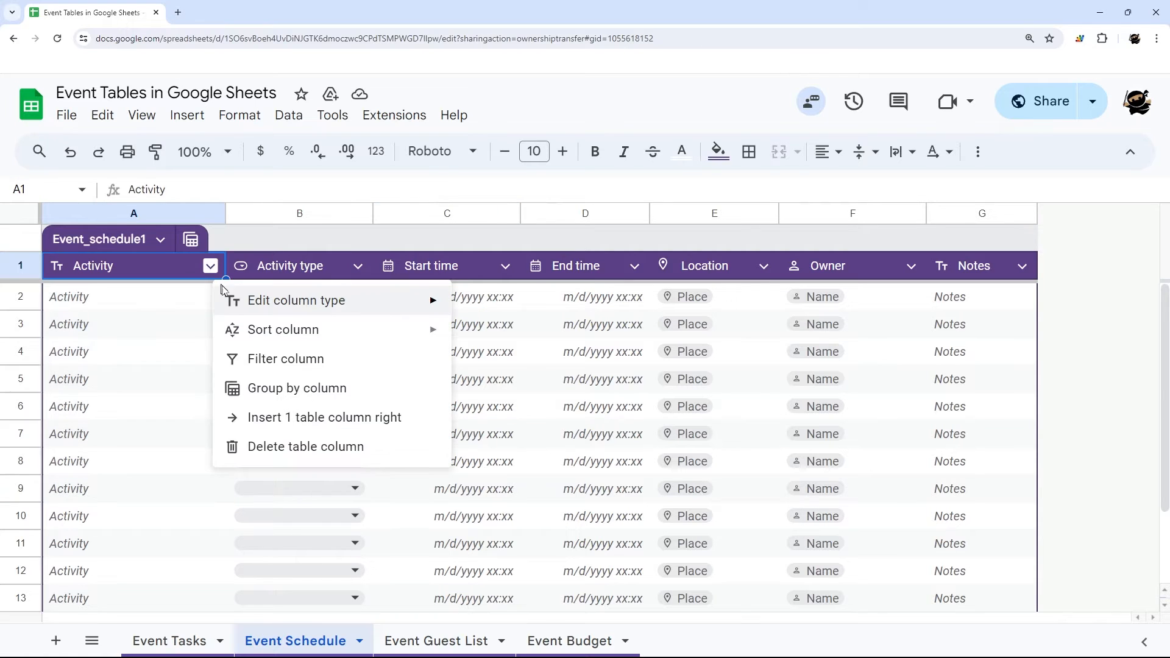
mouse_move(251, 305)
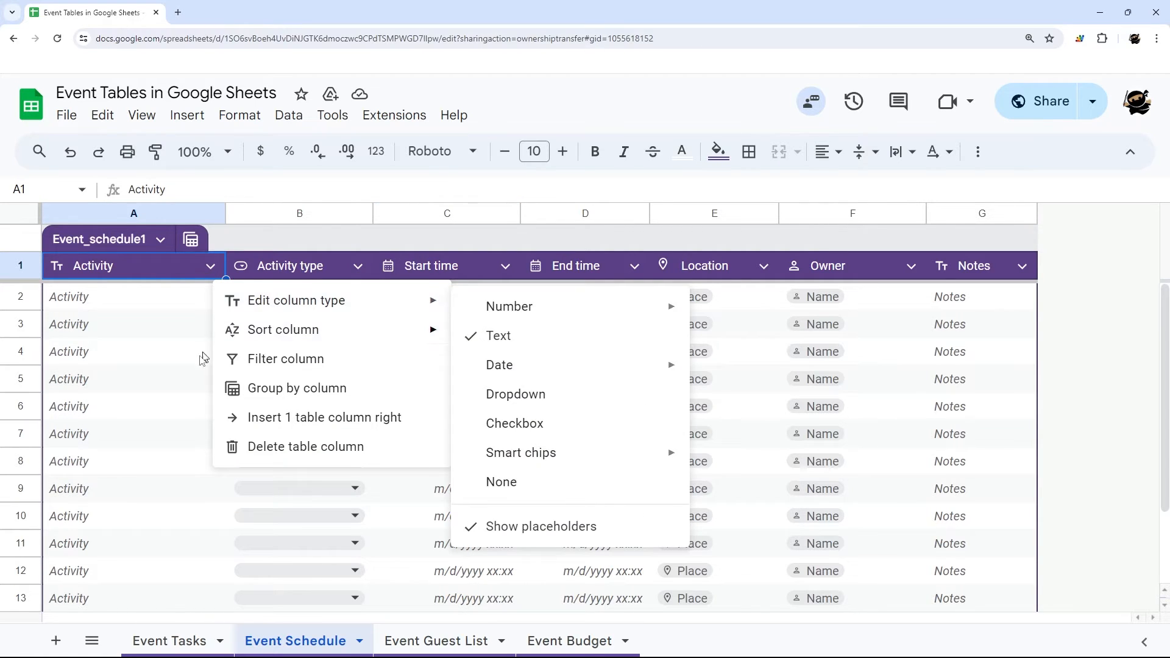
Step: Enter the sample text "Start on tabl" in cell A2 of the Activity column, and clear the cell again
double_click(130, 303)
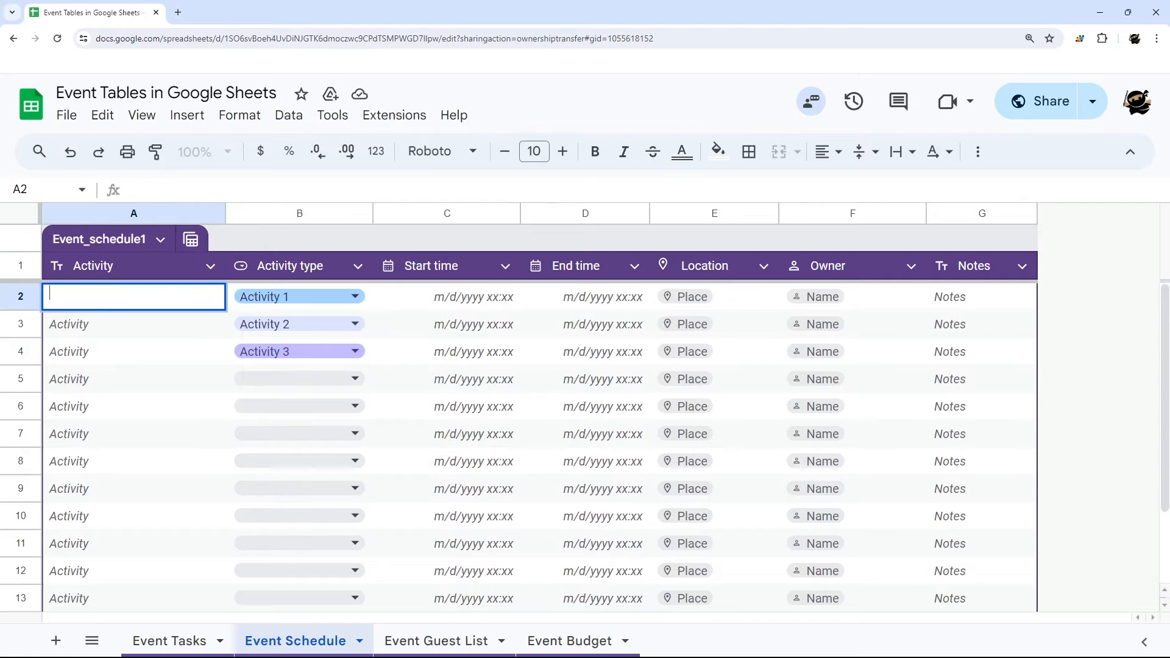
left_click(113, 325)
left_click(107, 300)
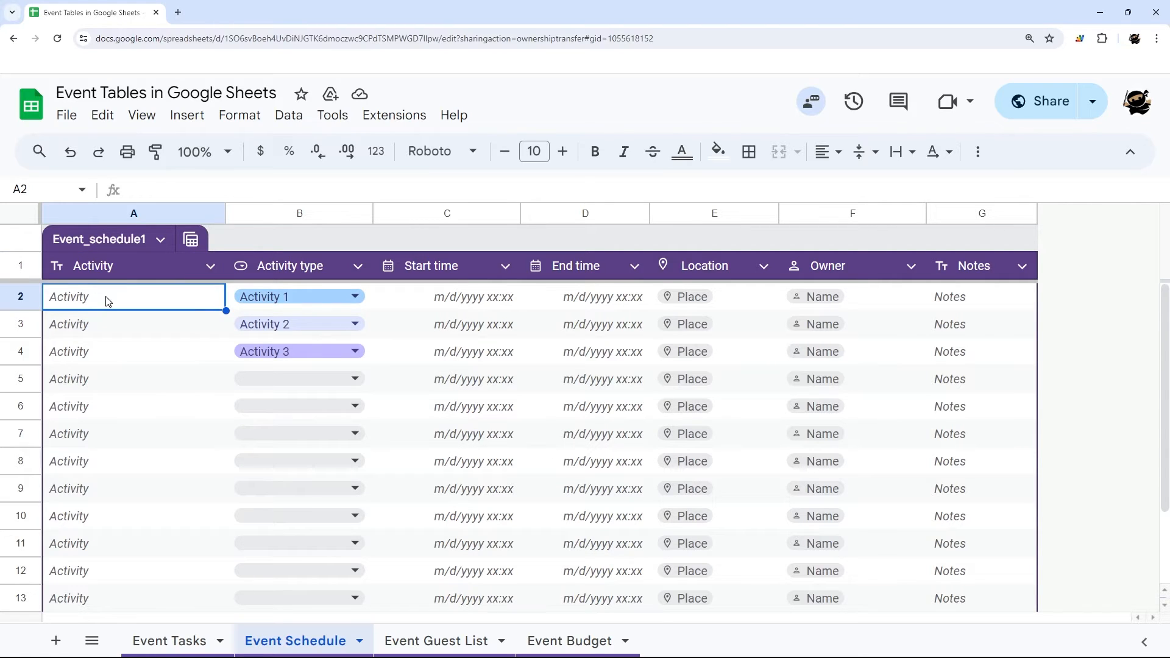
type("A")
key("BackSpace")
key("BackSpace")
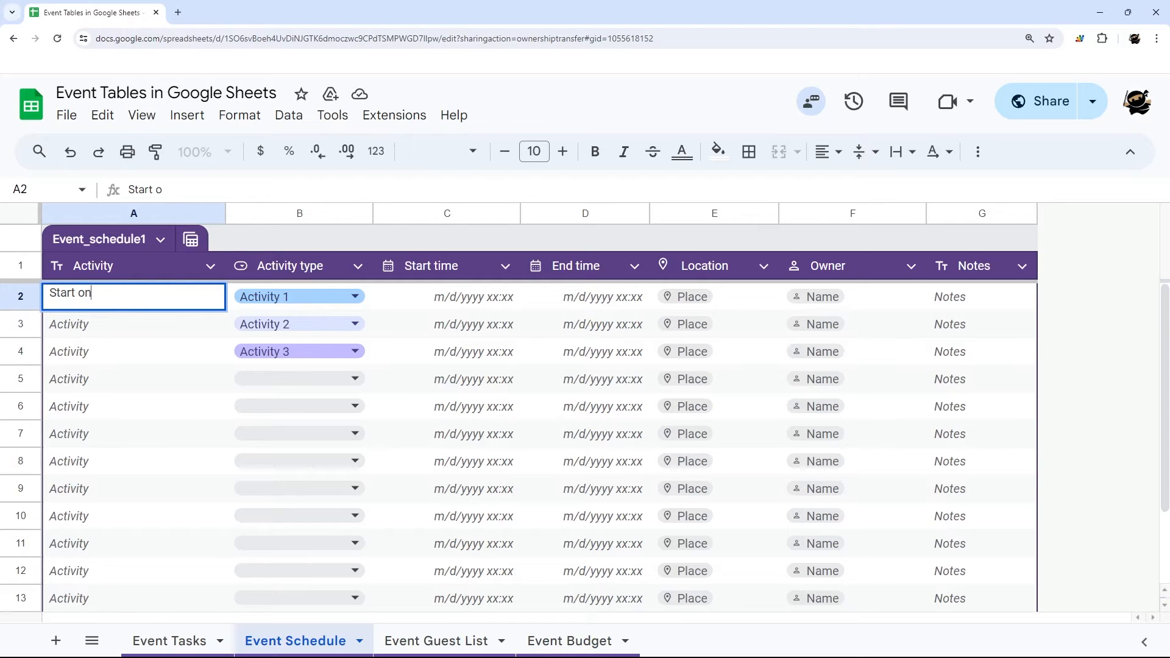
key("Return")
left_click(107, 300)
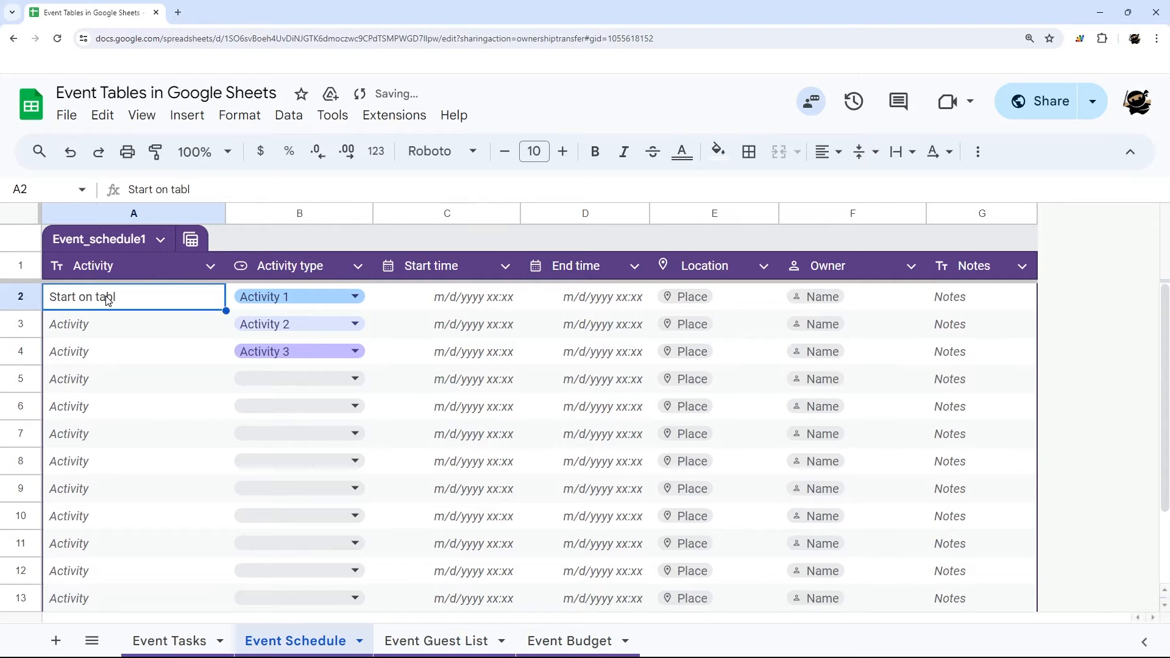
key("Delete")
Step: Turn off the placeholders for the Activity column of Event_schedule1
left_click(211, 266)
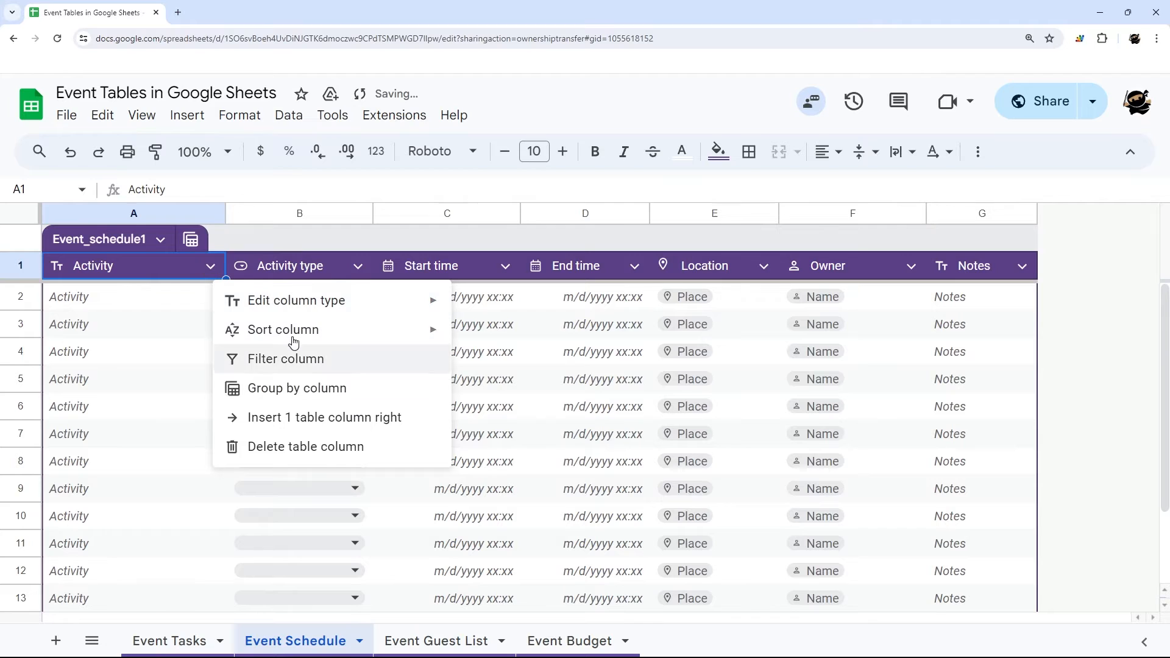
mouse_move(334, 302)
left_click(511, 528)
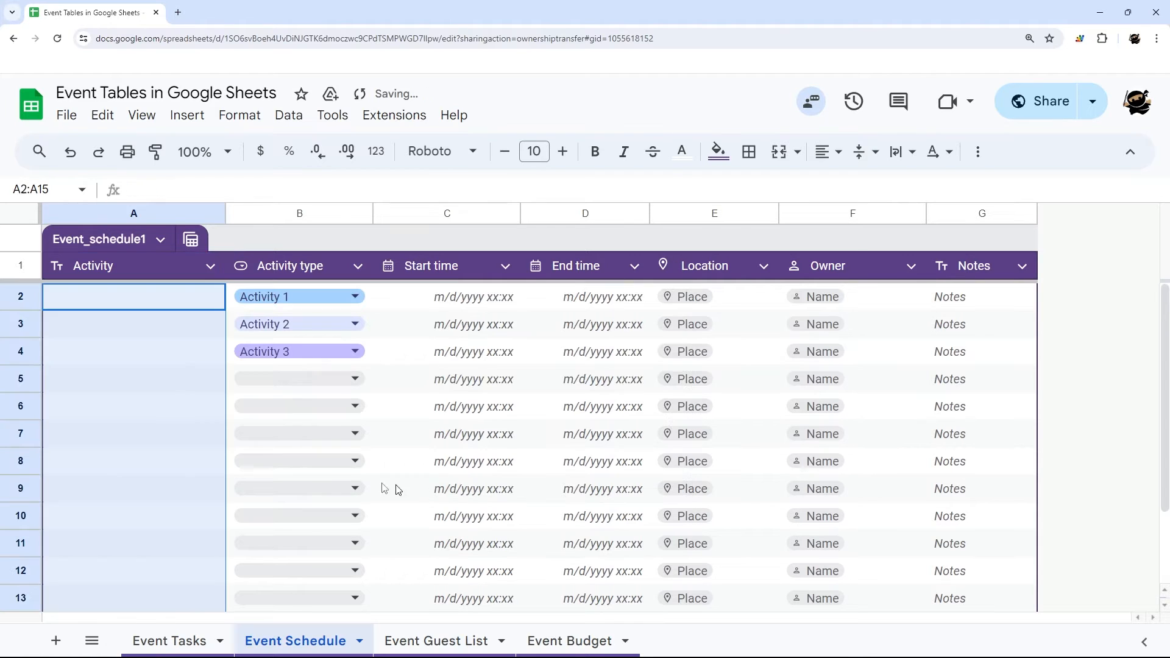
left_click_drag(496, 295, 466, 488)
Step: Turn the Activity column's placeholders back on
left_click(215, 266)
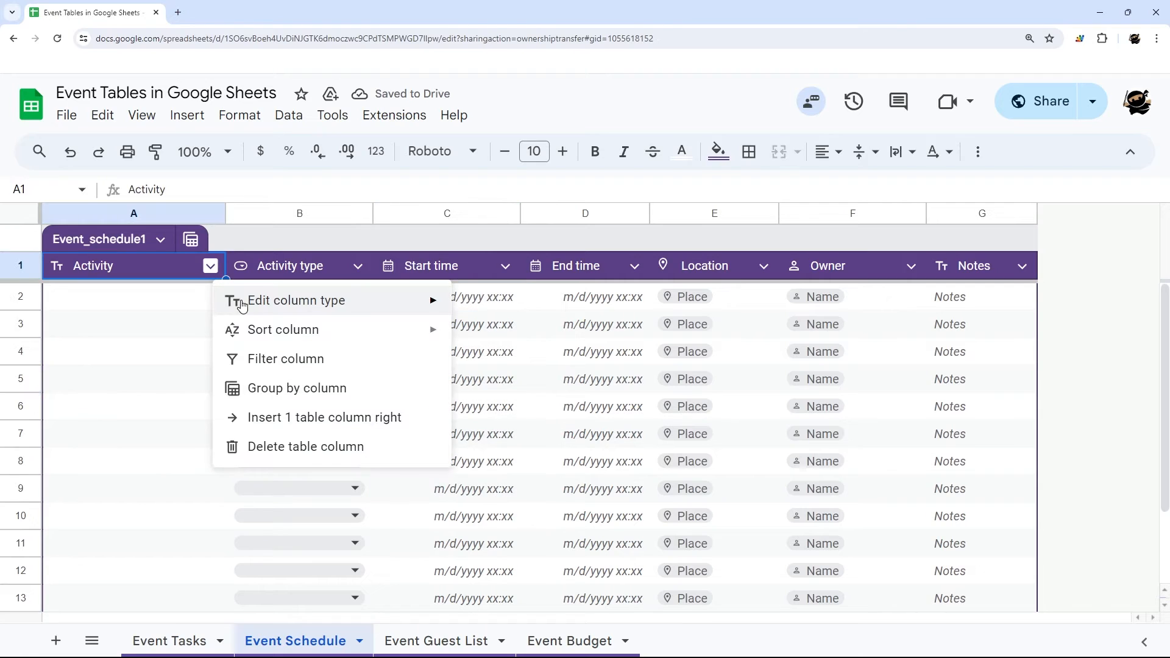
mouse_move(244, 301)
left_click(532, 540)
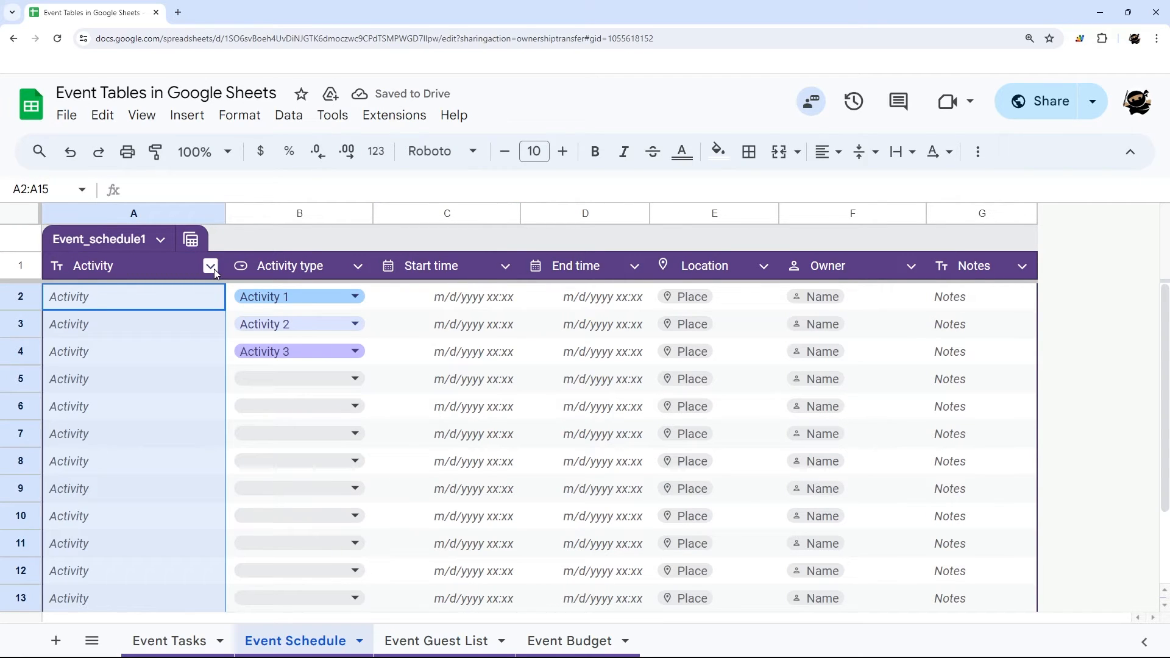
Step: Examine the Activity type, Start time, End time and Location columns, including the smart chip types available for Location
left_click(329, 266)
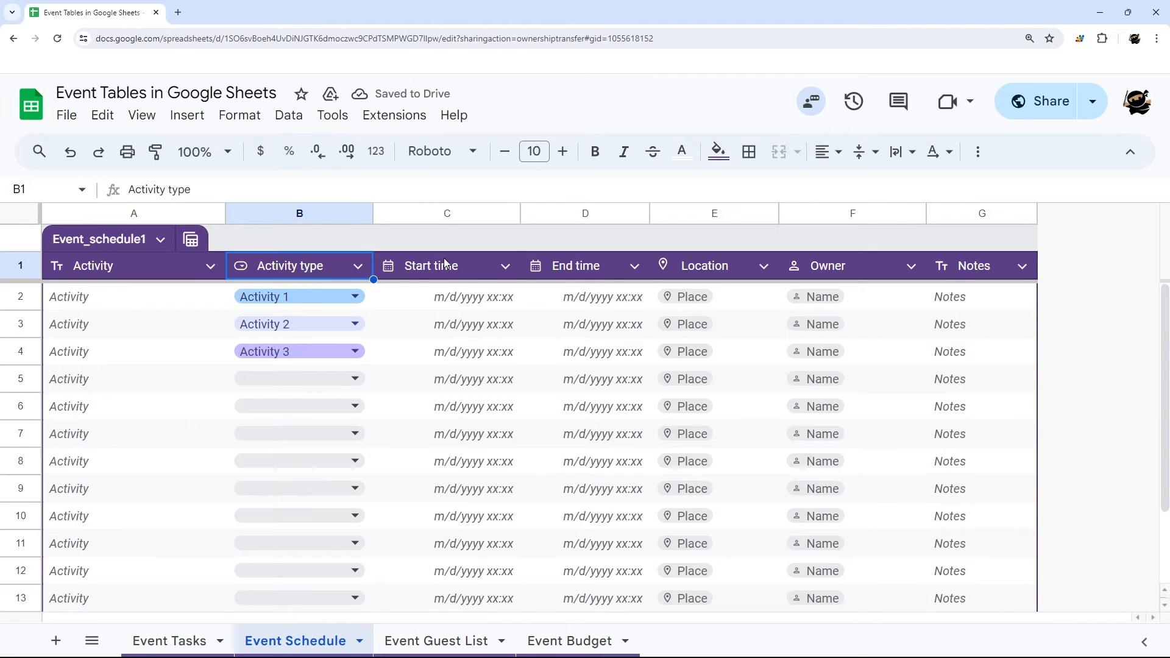
left_click_drag(426, 267, 612, 269)
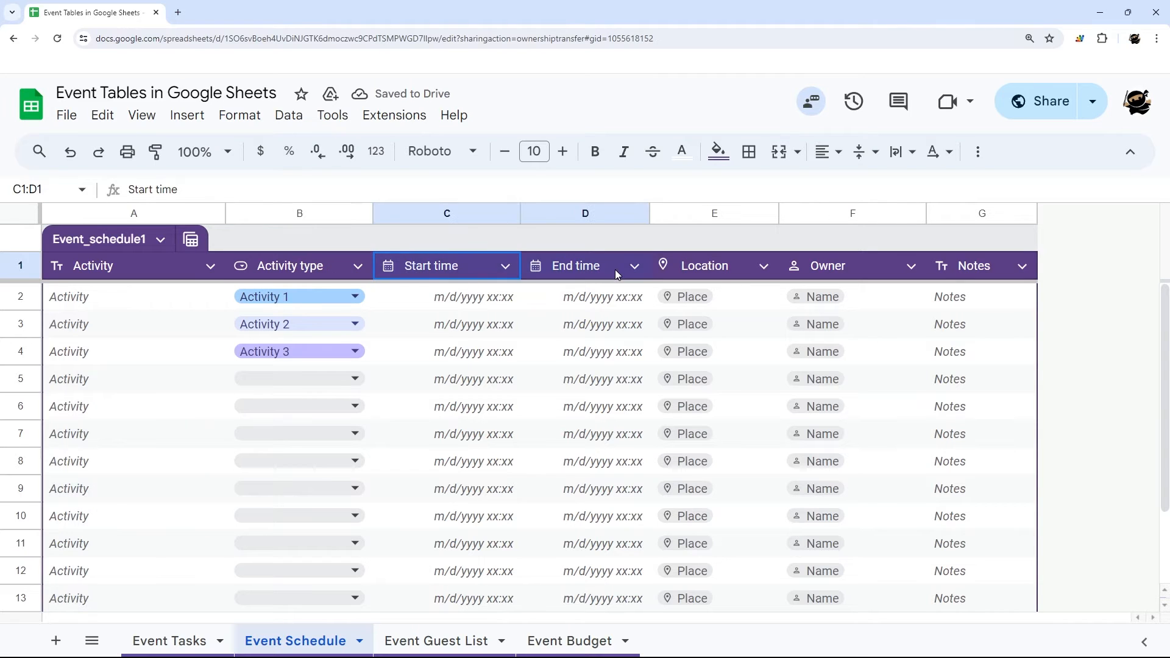
left_click(690, 270)
left_click(730, 306)
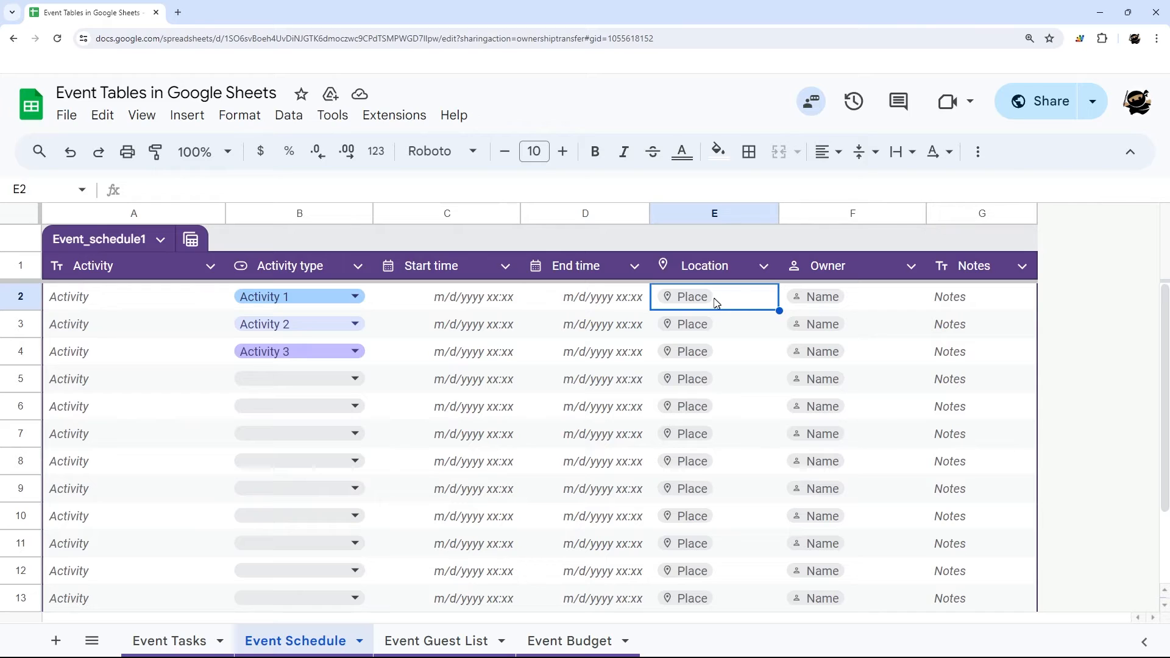
left_click(763, 267)
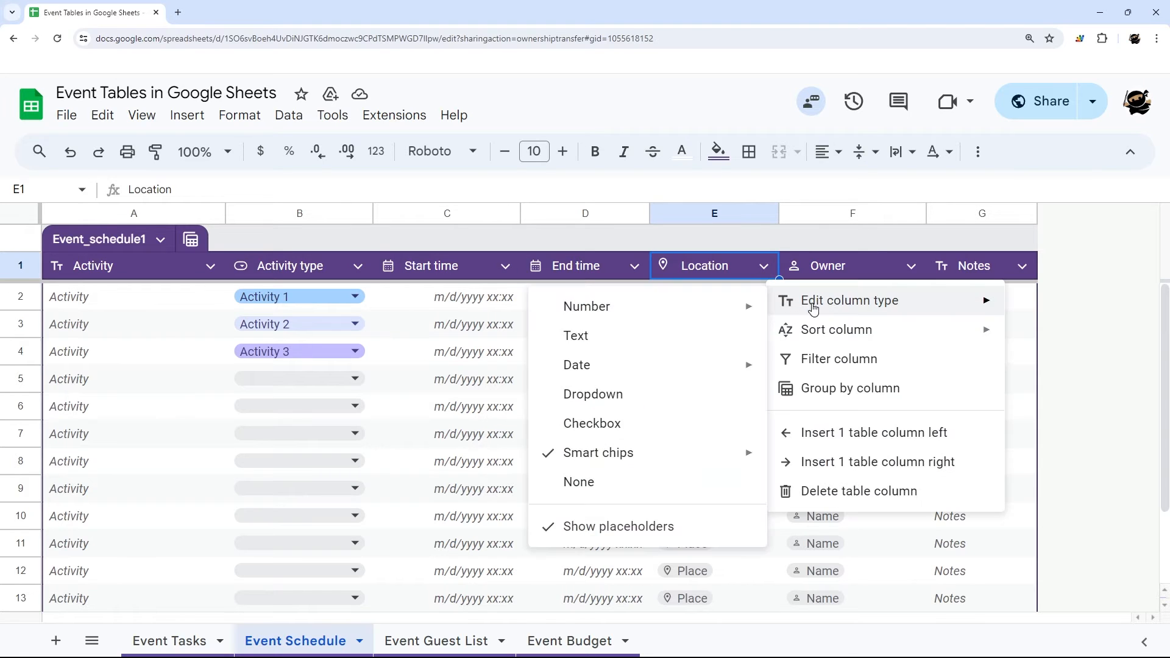
mouse_move(851, 298)
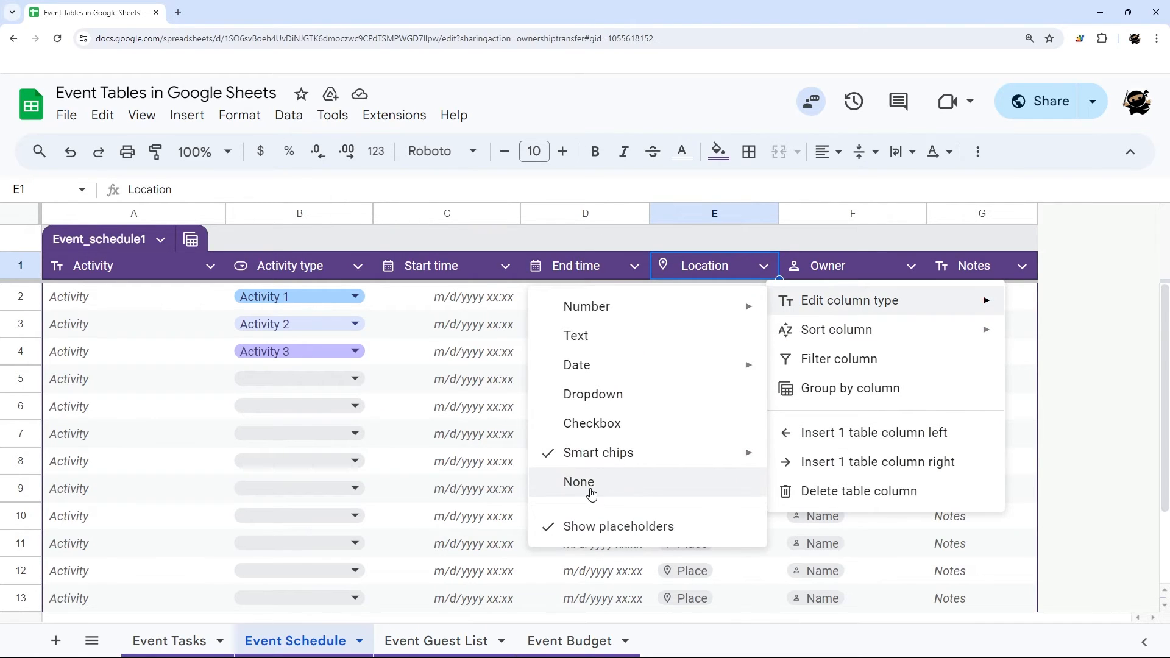
mouse_move(631, 458)
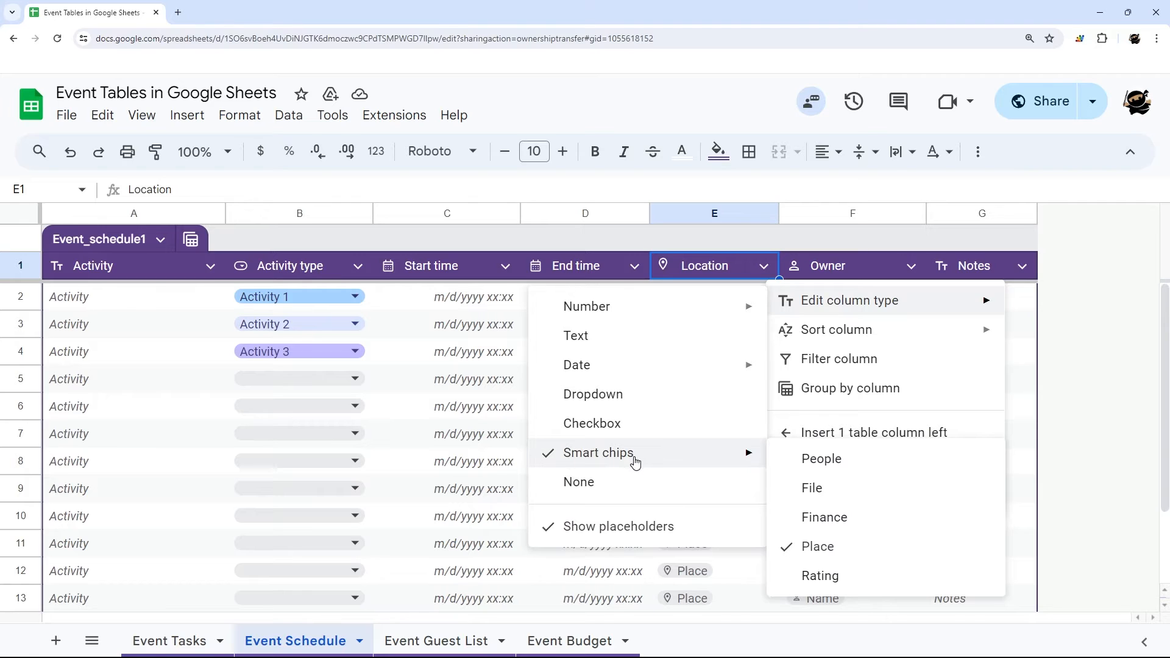
left_click(727, 216)
Step: Inspect the Owner and Notes columns and the remaining rows of the Event_schedule1 table
left_click(876, 297)
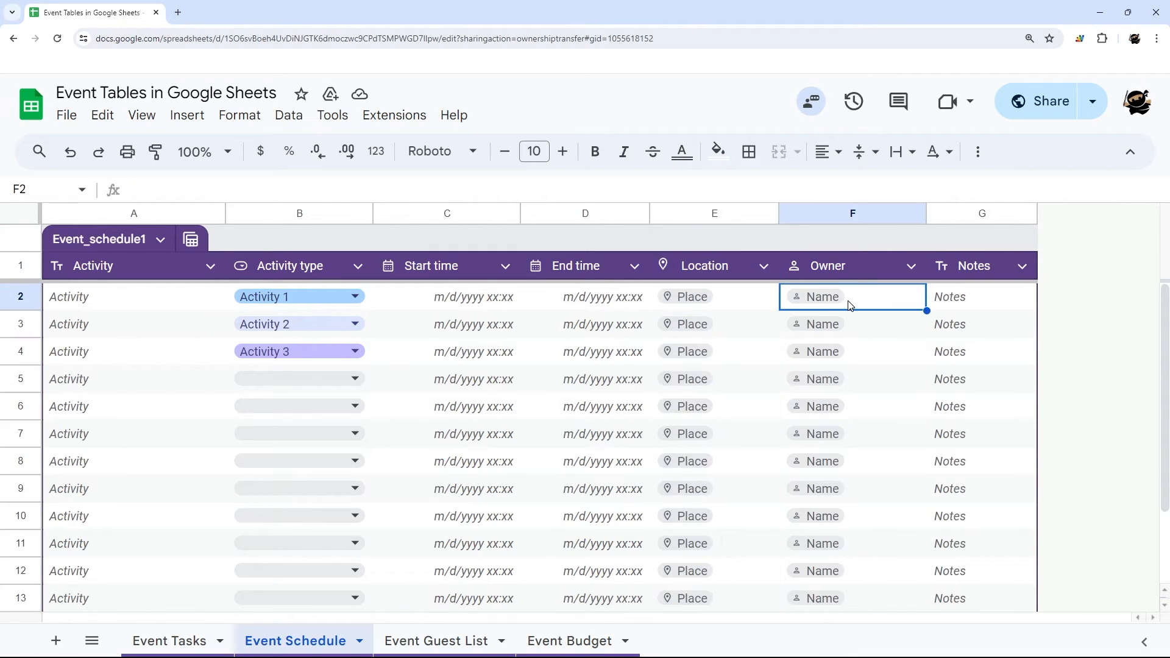
left_click_drag(850, 305, 843, 504)
left_click_drag(972, 302, 954, 544)
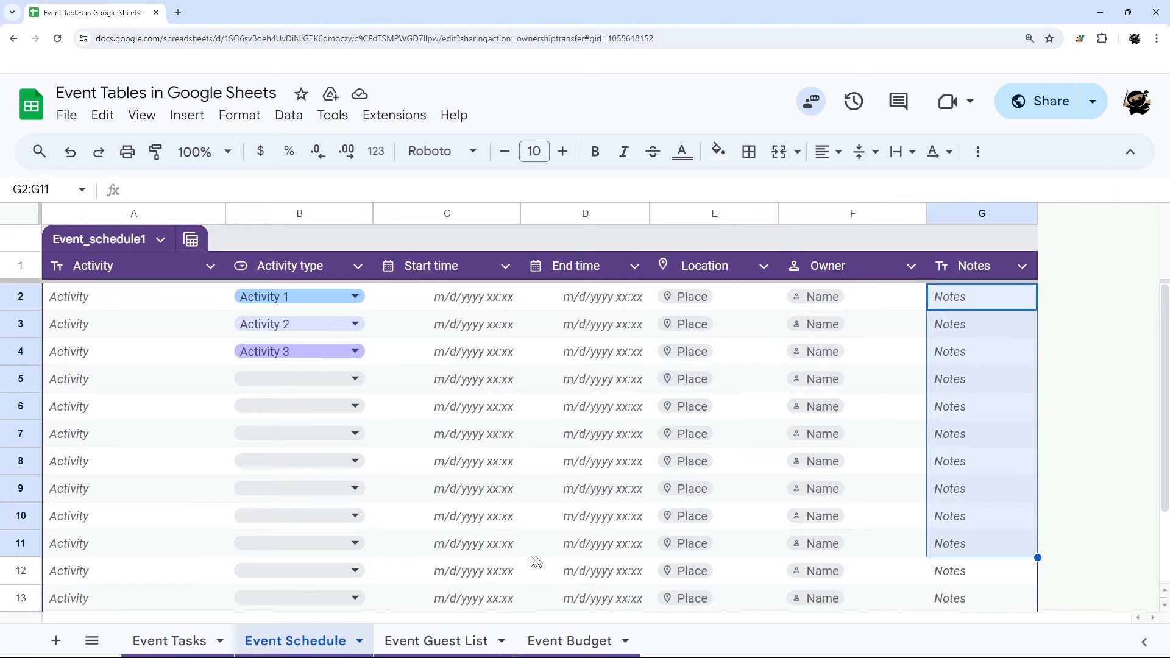
scroll(290, 396, "down", 3)
scroll(272, 423, "up", 3)
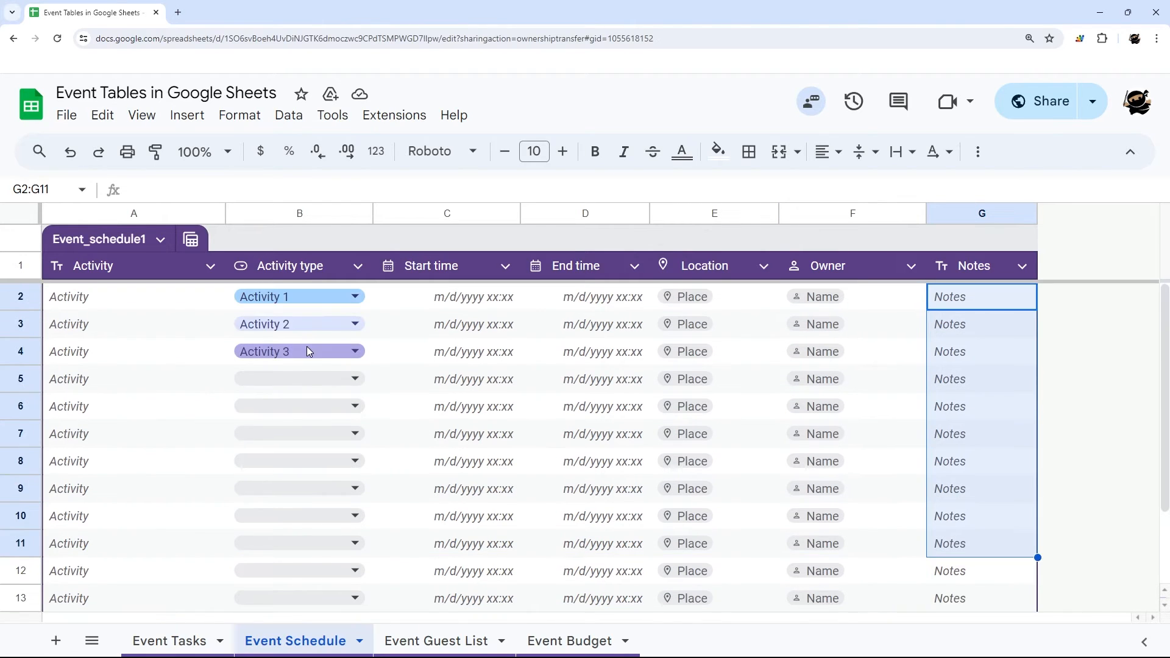
Step: In the Event Guest List sheet, change the Name column of Event_guest_list1 to the Text column type
left_click(435, 641)
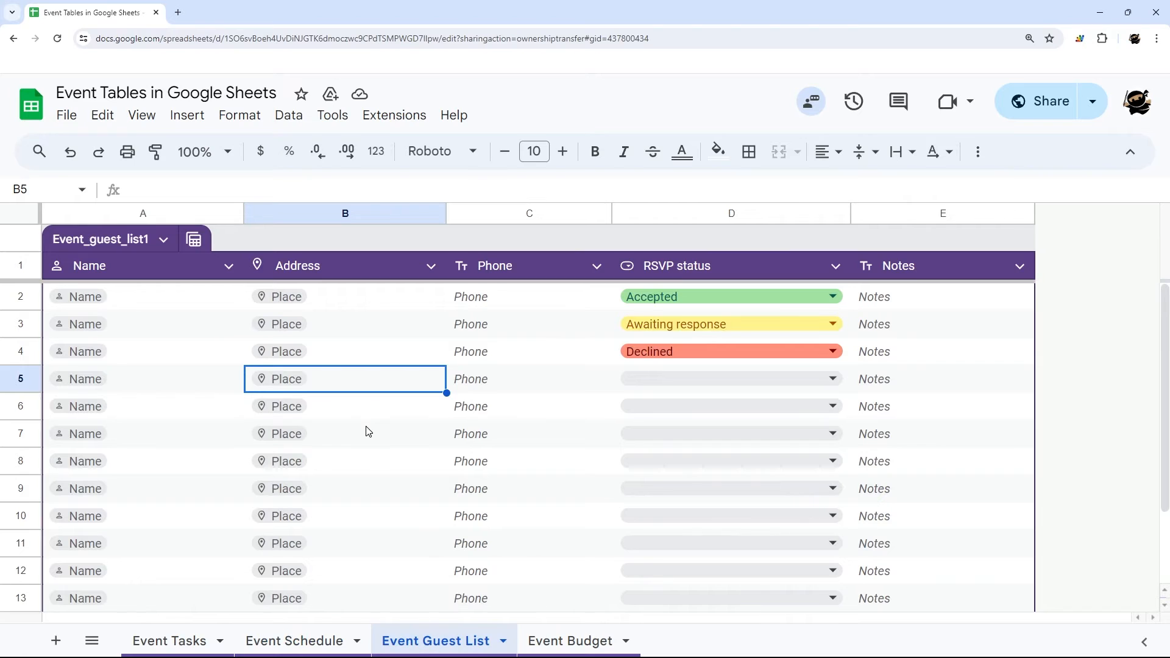
left_click(140, 298)
left_click_drag(140, 301, 136, 409)
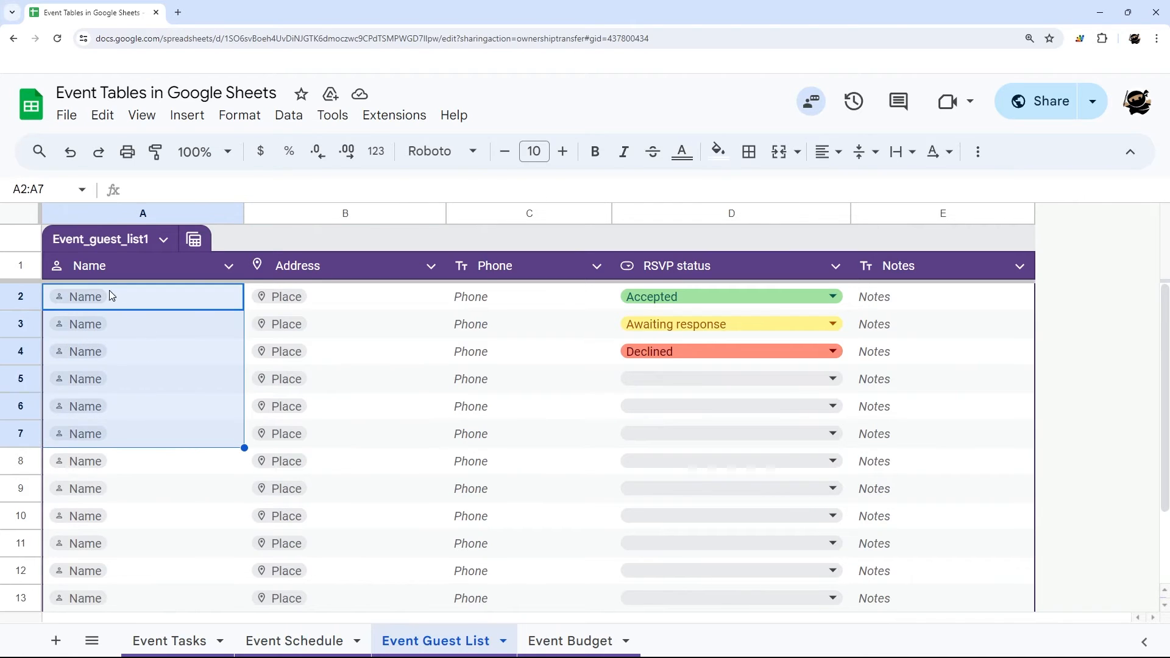
left_click_drag(122, 301, 119, 518)
left_click(229, 265)
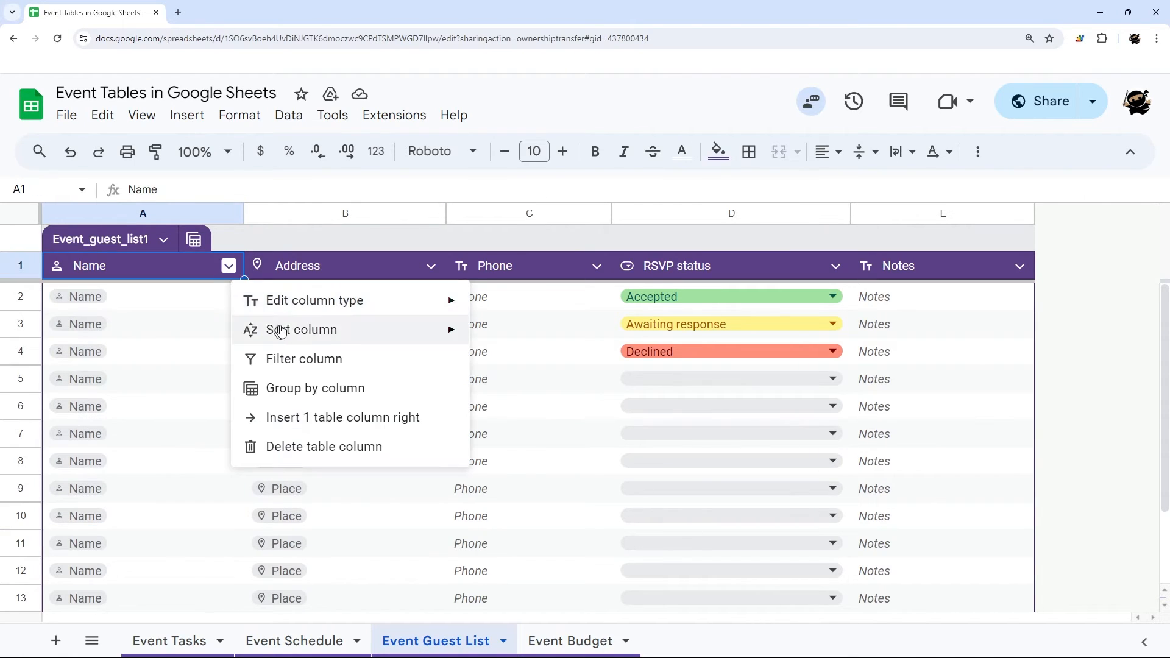
mouse_move(332, 309)
left_click(521, 334)
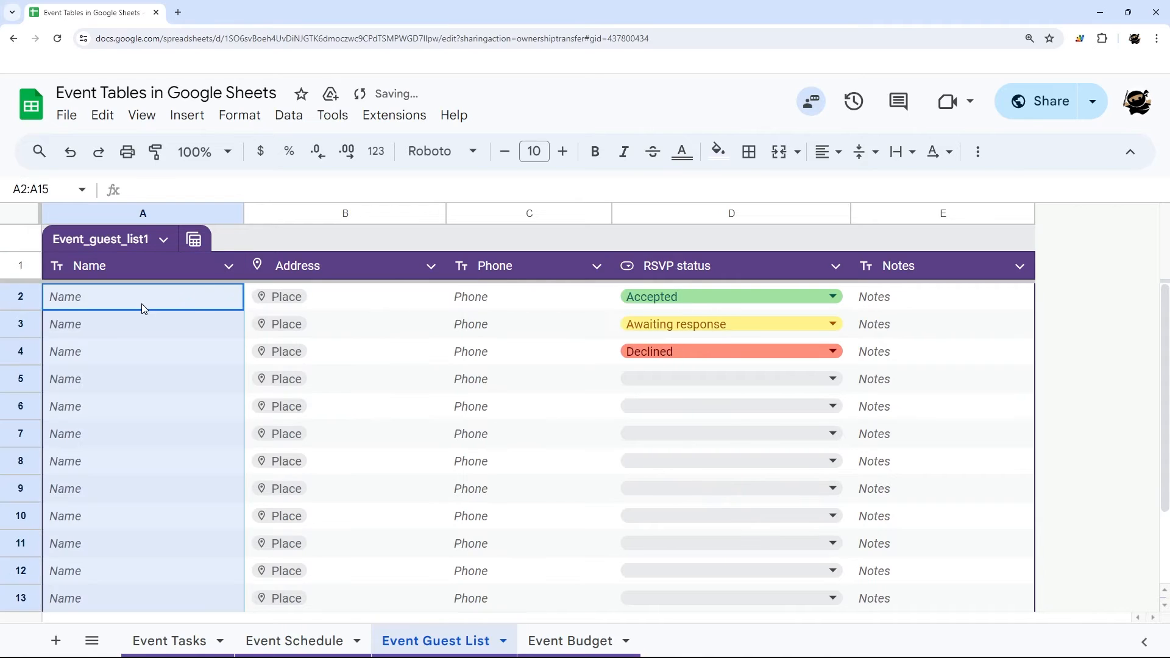
Step: Check the Name column's type options and examine the Address and Phone columns of Event_guest_list1
left_click_drag(106, 297, 118, 463)
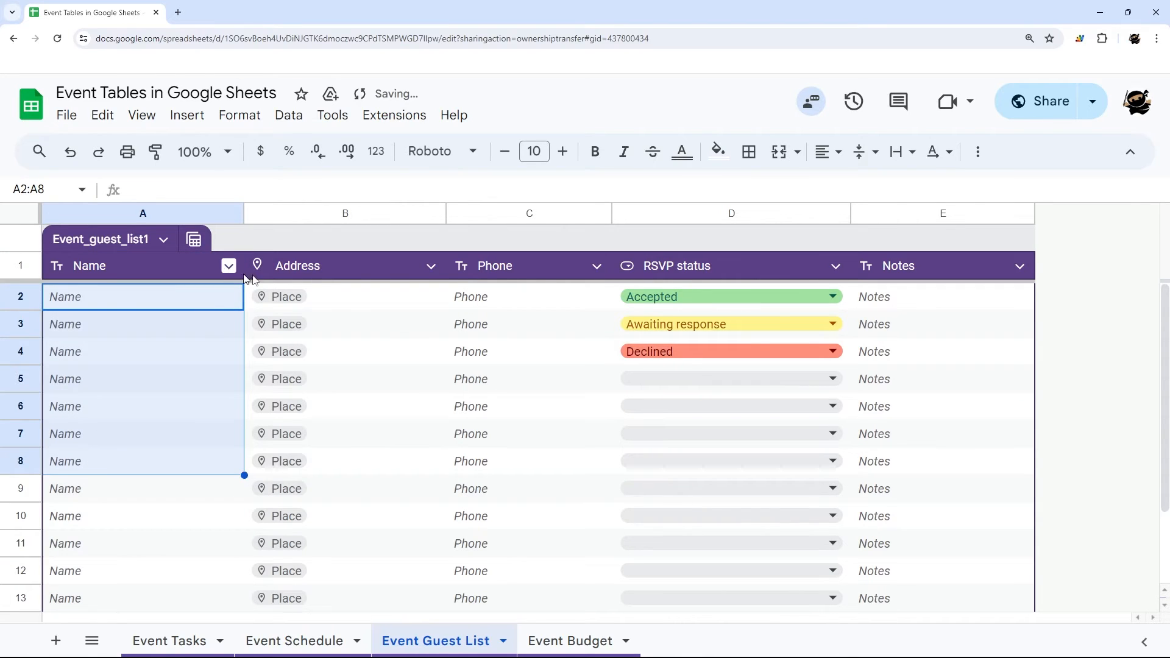
left_click(228, 265)
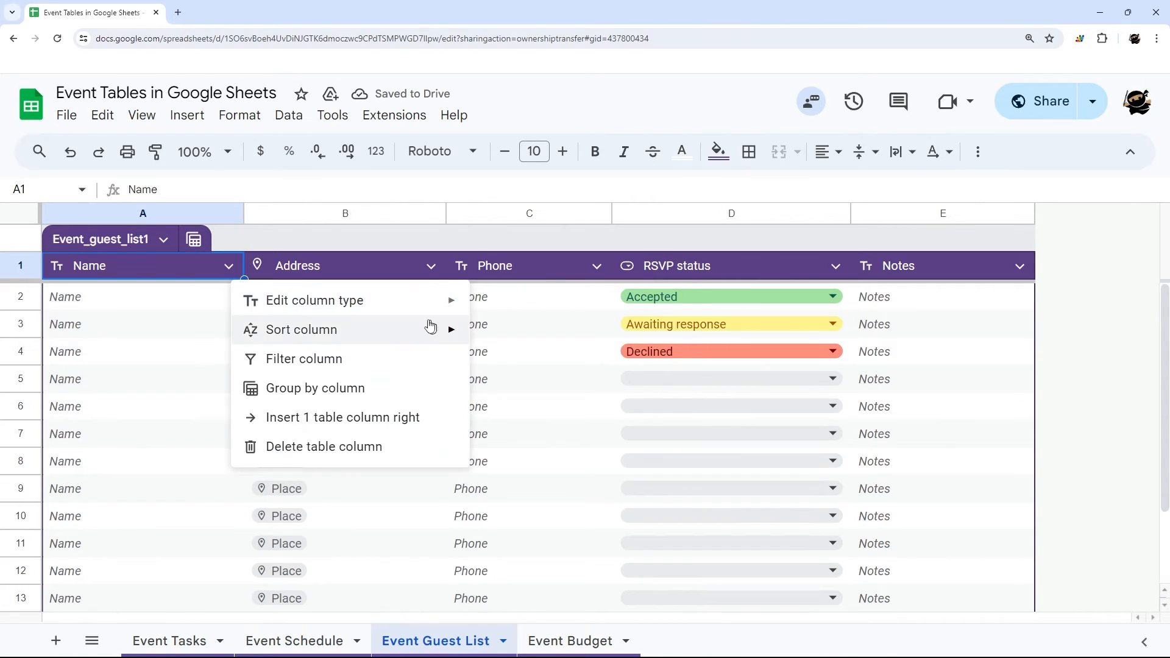
mouse_move(352, 306)
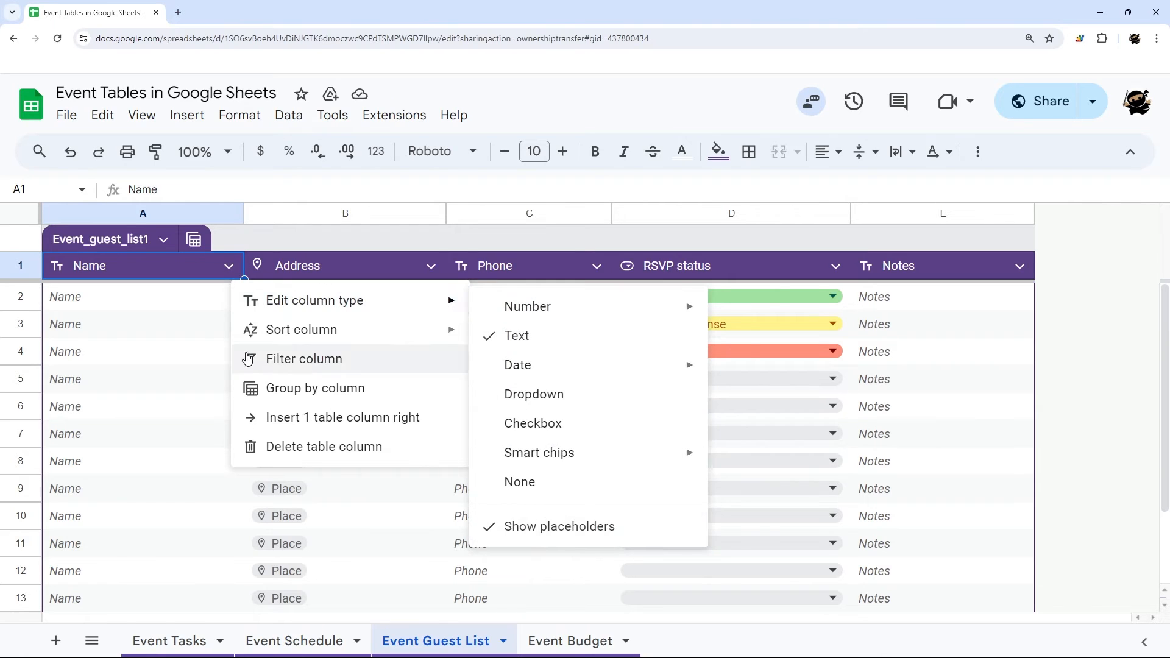
left_click(168, 324)
left_click_drag(340, 299, 348, 462)
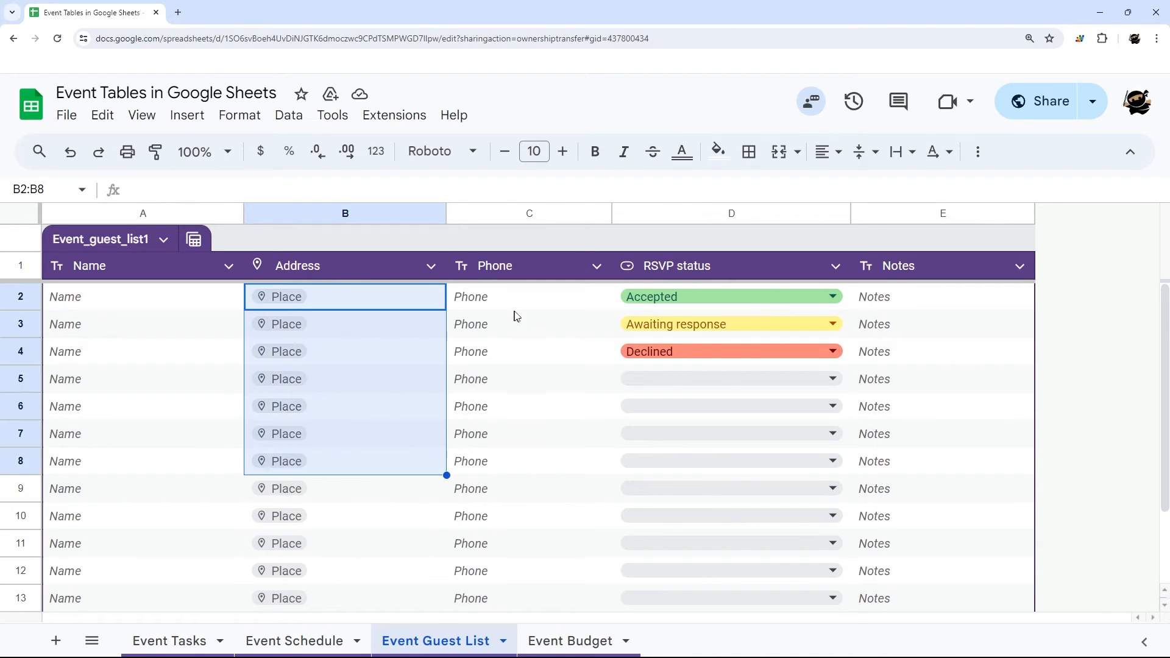
left_click_drag(515, 300, 515, 436)
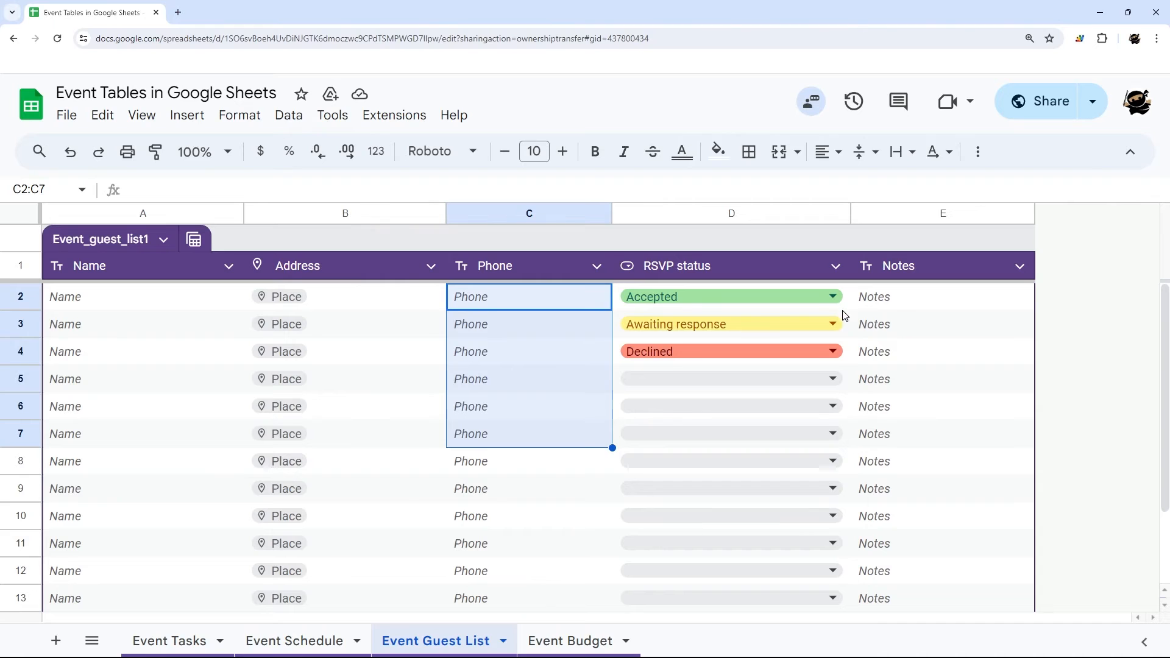
Step: Examine the Expense details, Budget, Cost, Transaction date, Paid by and Notes columns of the Event_budget1 table
left_click(552, 641)
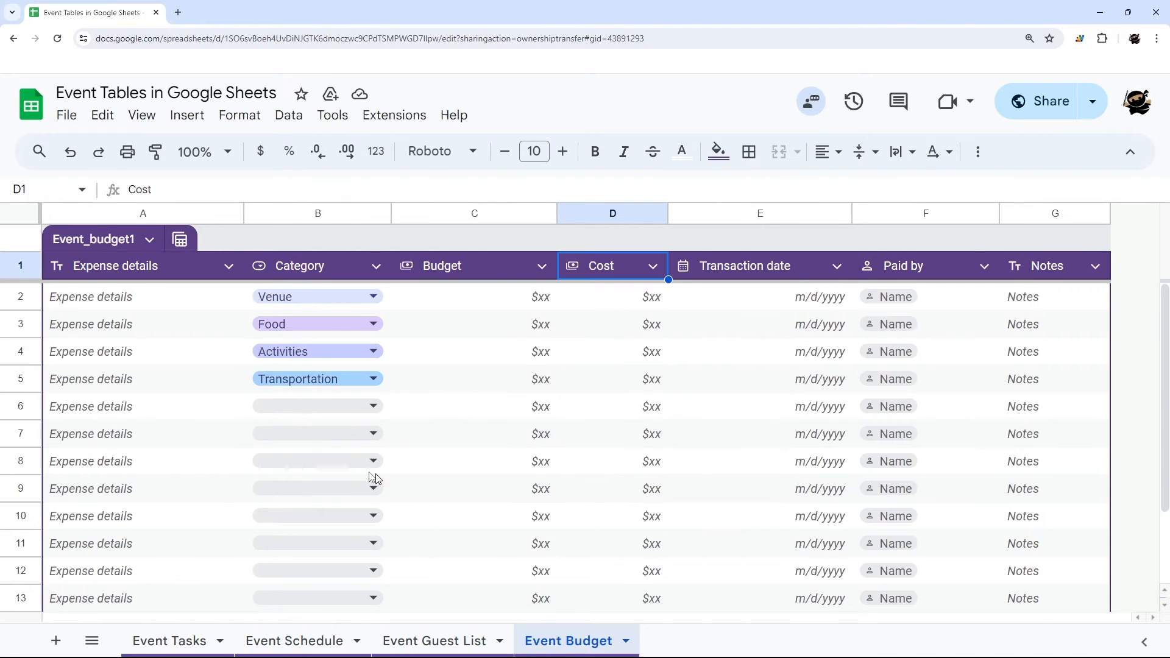
left_click_drag(118, 302, 122, 461)
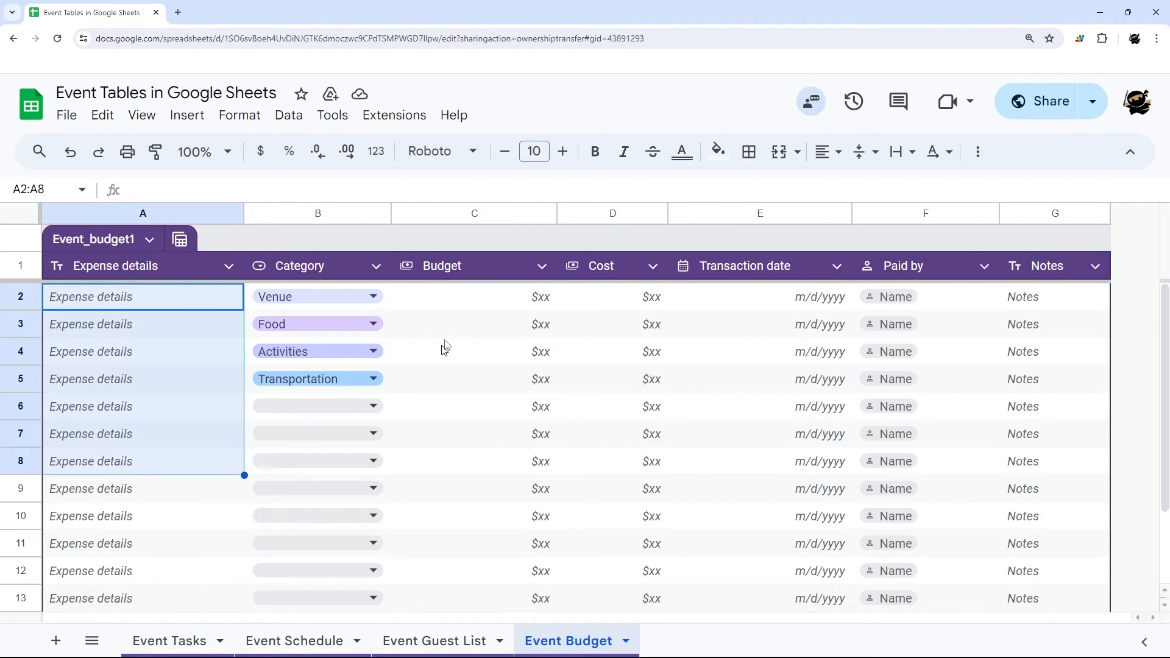
left_click(443, 306)
left_click(616, 311)
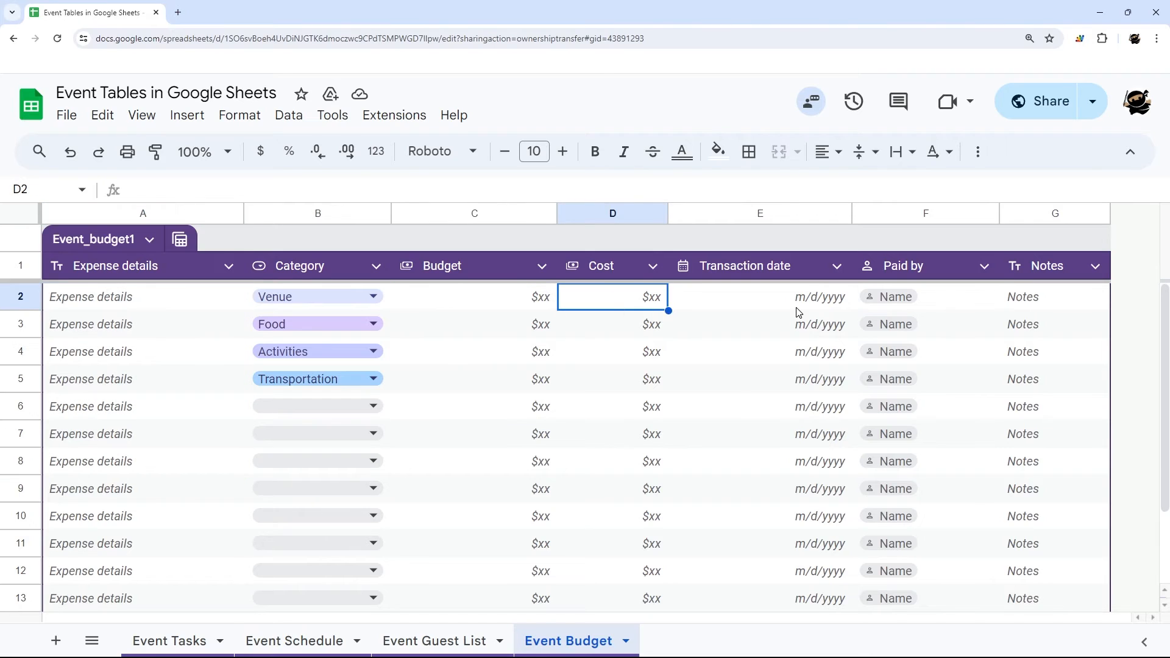
left_click(785, 309)
left_click(989, 303)
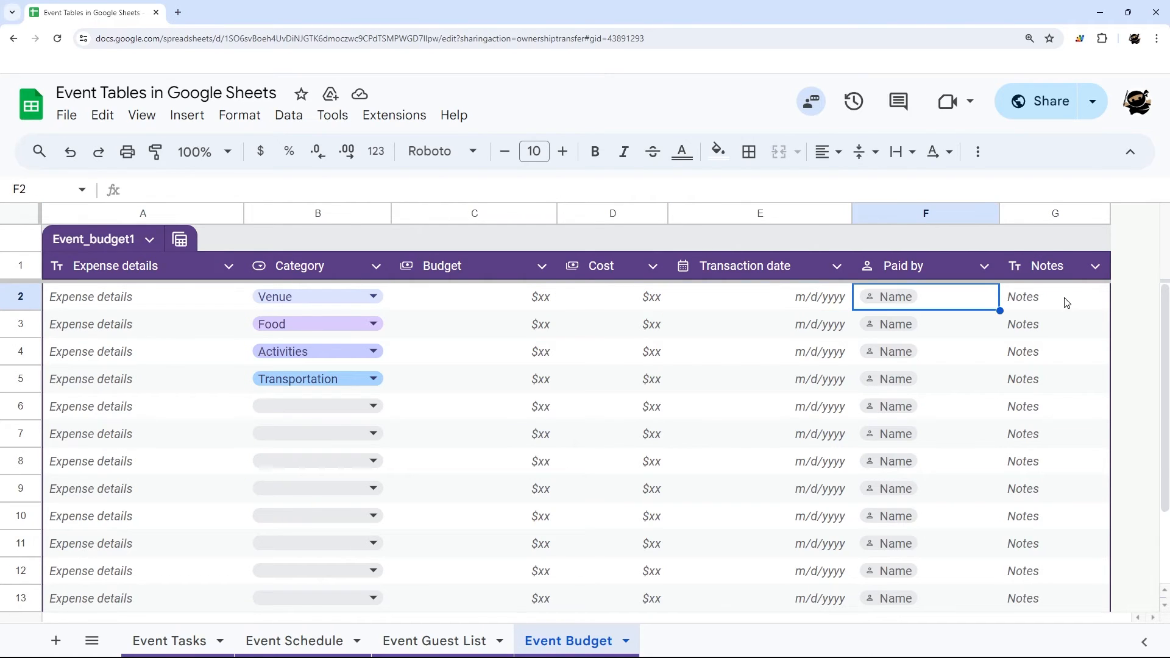
left_click(1063, 300)
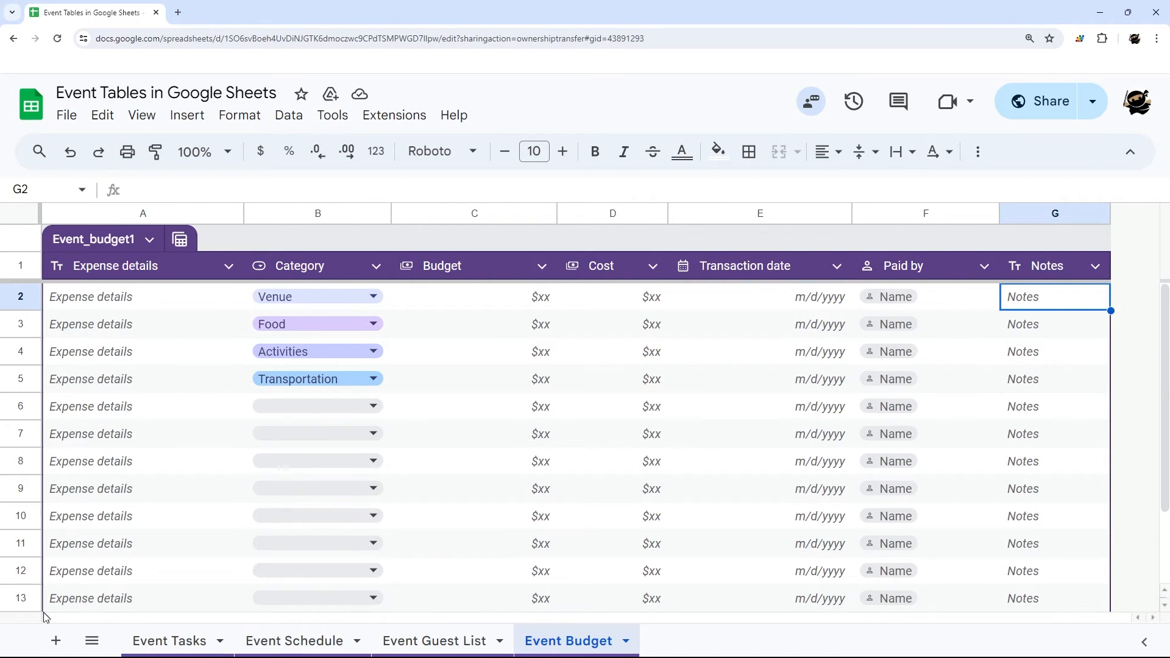
left_click(148, 271)
Step: Enter a budget of 250 and a cost of 200 for Venue, and 500 for both the budget and cost of Food
left_click(463, 302)
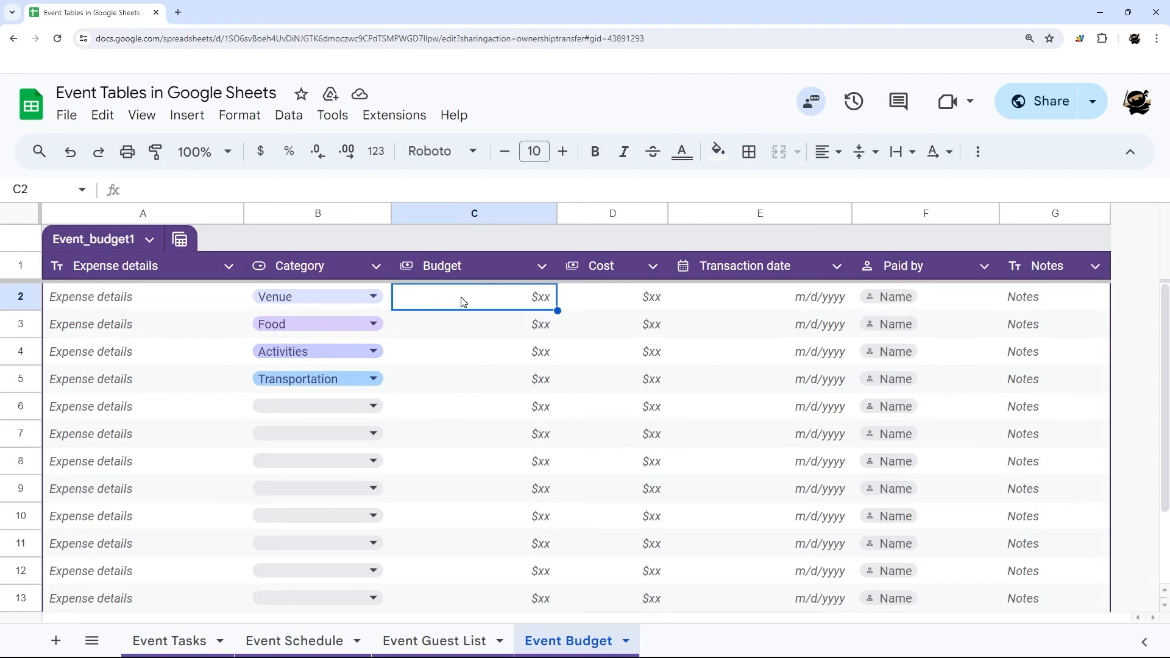
type("250")
key("Tab")
type("20")
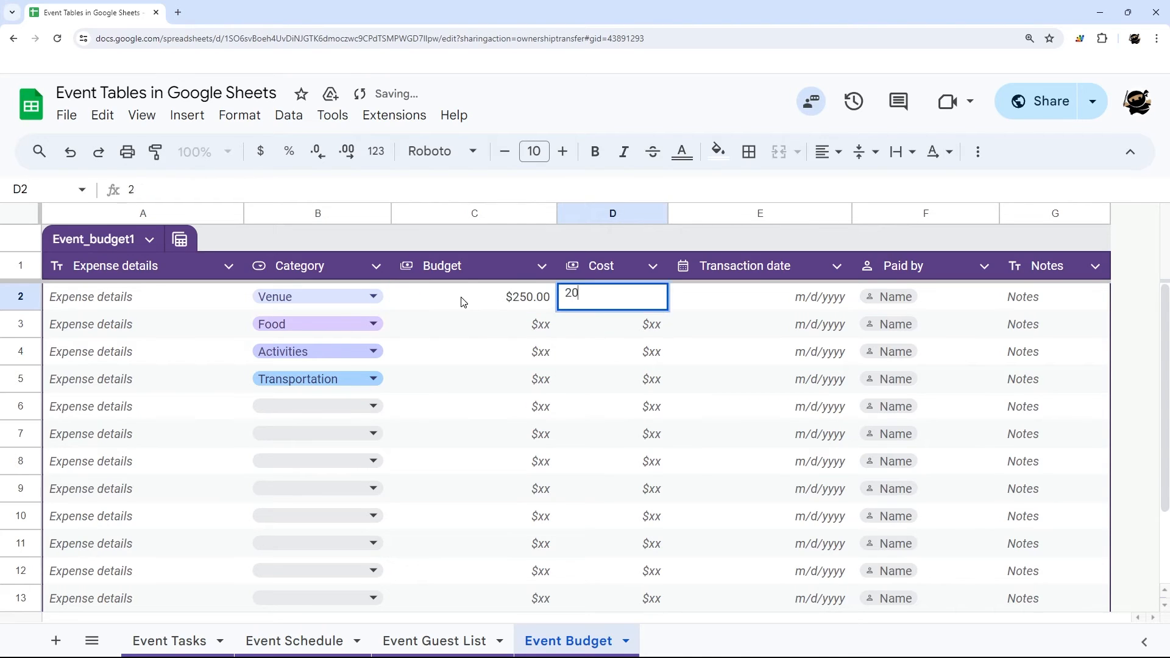
key("Return")
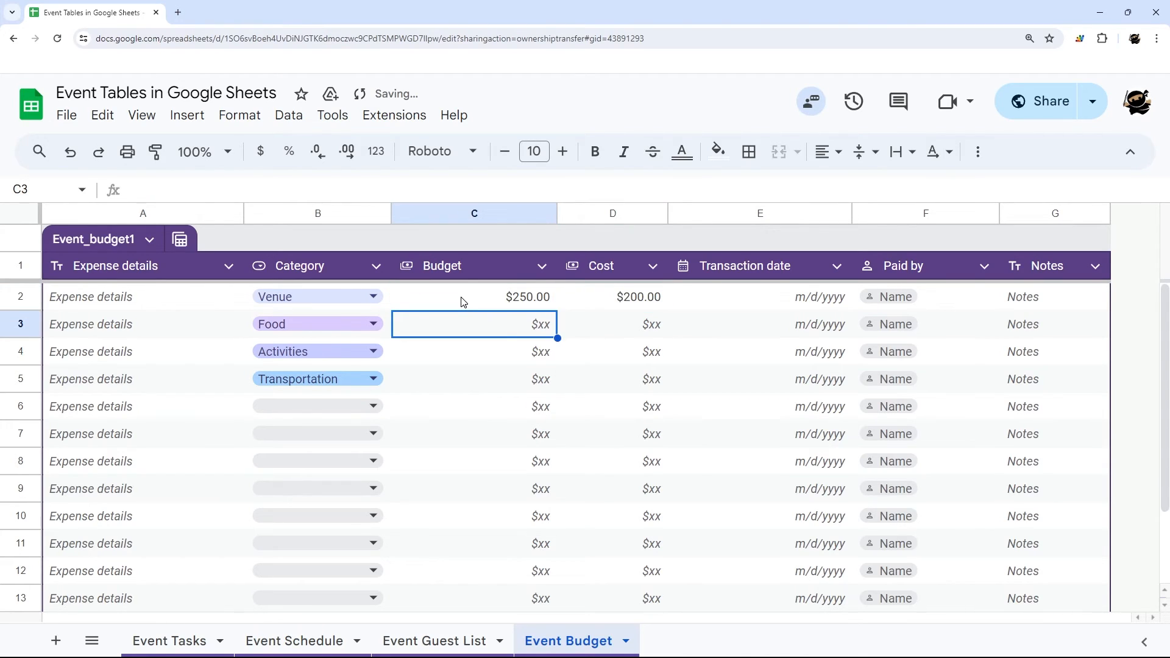
type("500")
key("Tab")
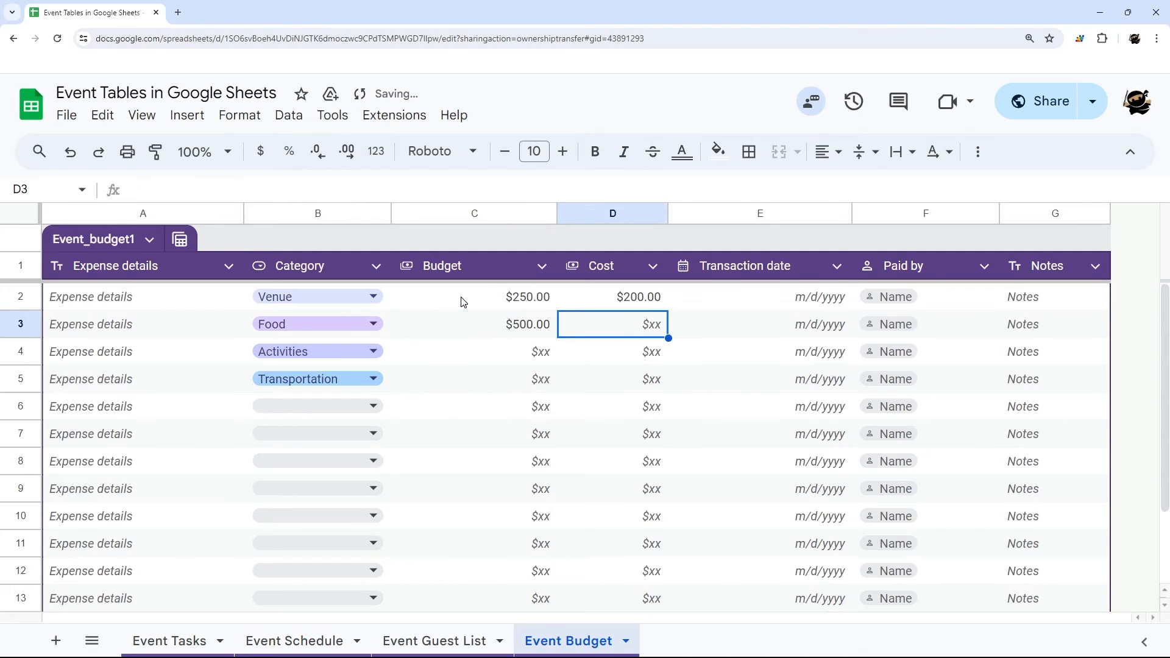
type("500")
key("Return")
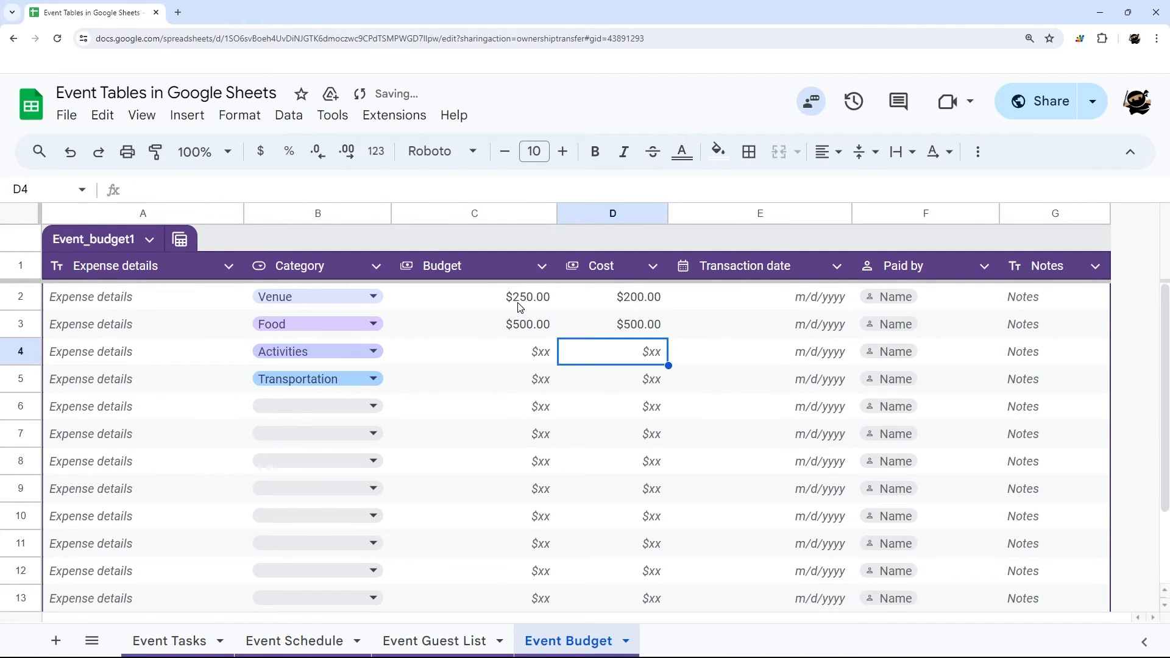
Step: Add a new blank sheet and begin a SUM formula in cell A1
left_click(56, 640)
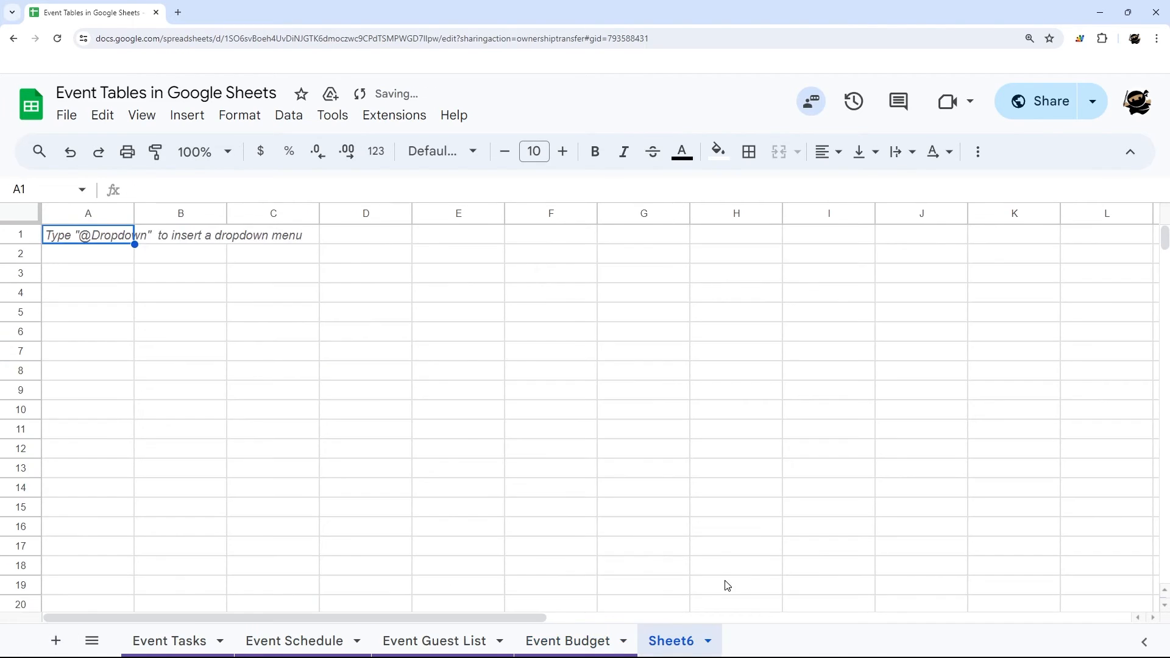
type("=sum")
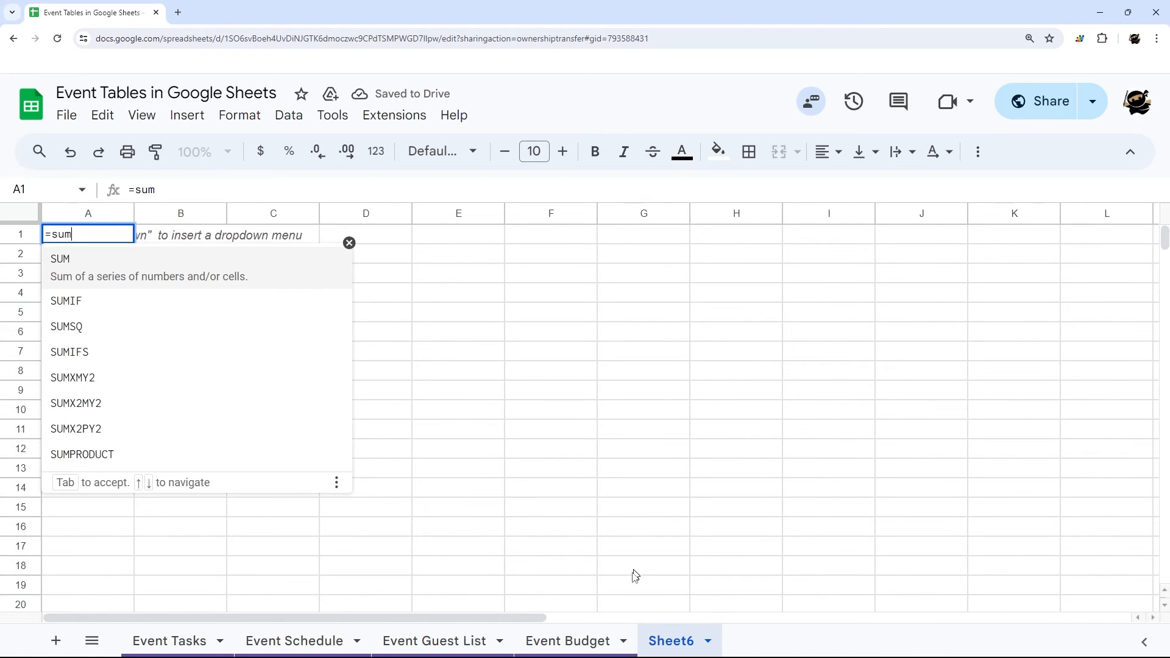
Step: Try to rename the Event_budget1 table on the Event Budget sheet to "Event Budget"
left_click(560, 645)
left_click(149, 239)
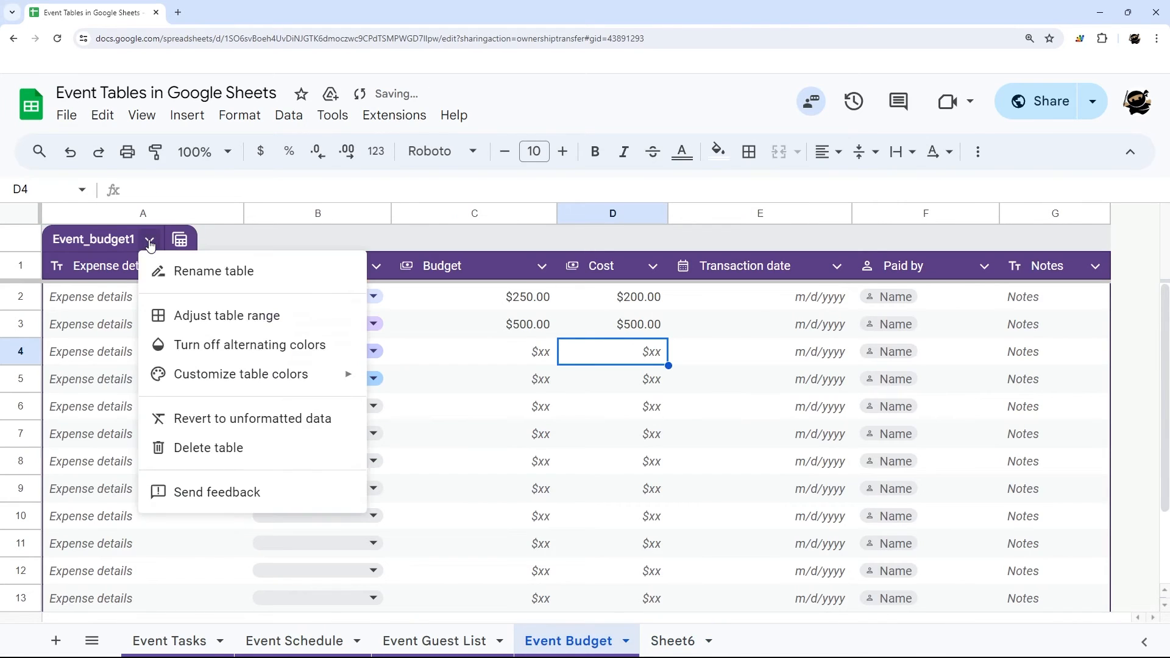
left_click(181, 269)
type("Budget")
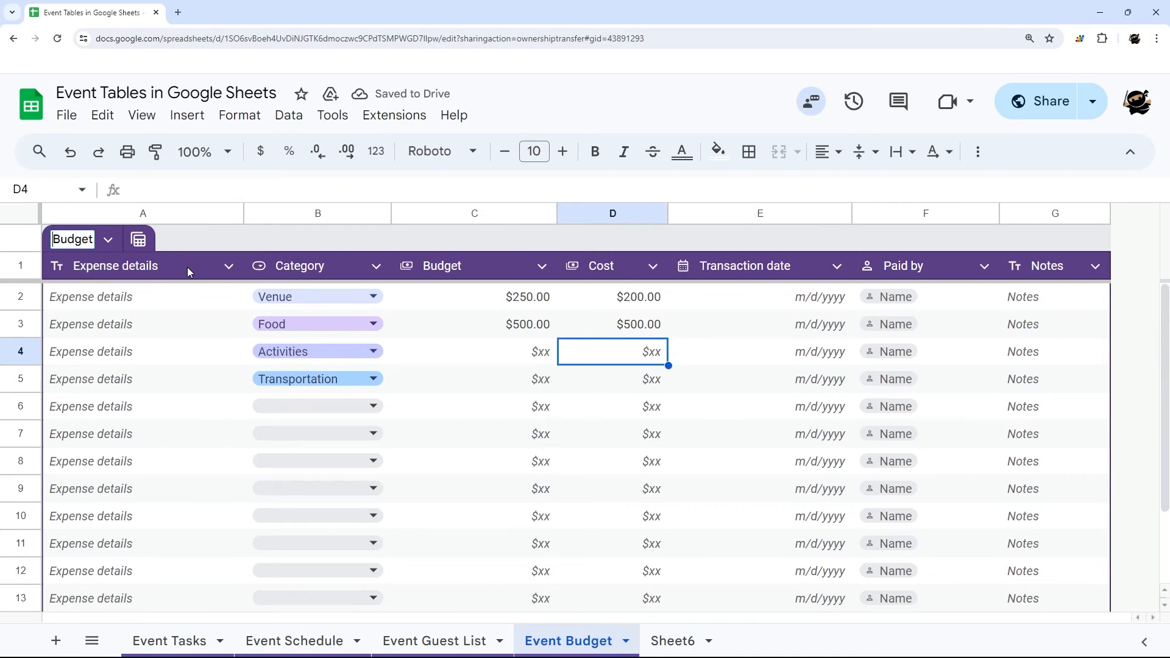
key("Home")
type("Event")
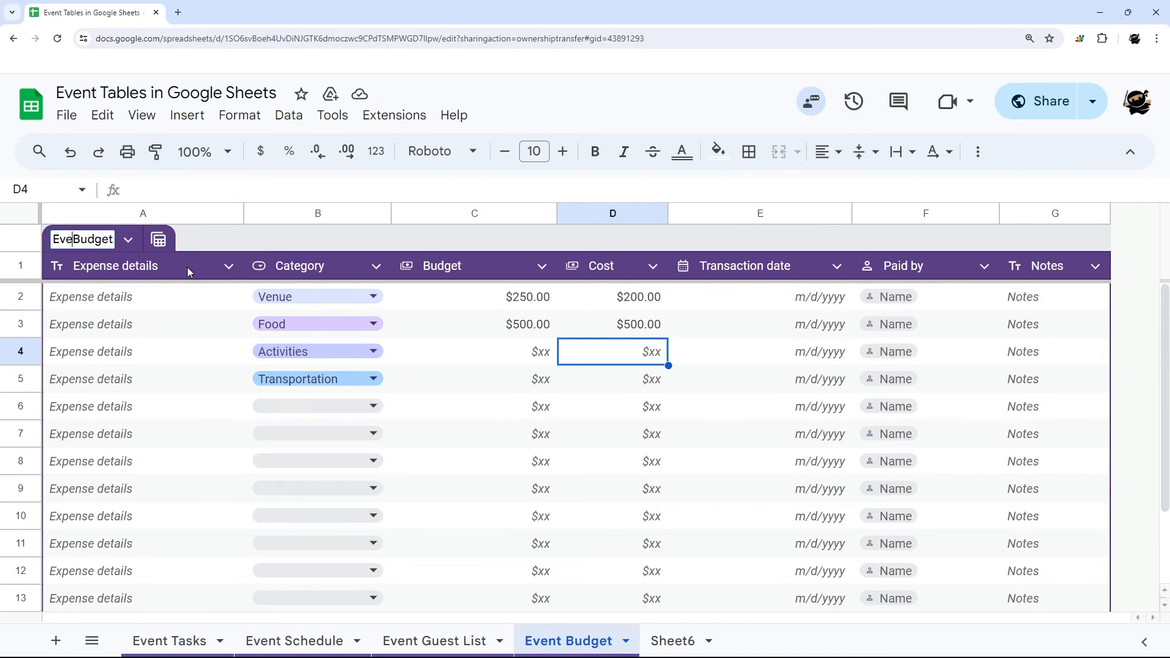
key("Return")
left_click(776, 413)
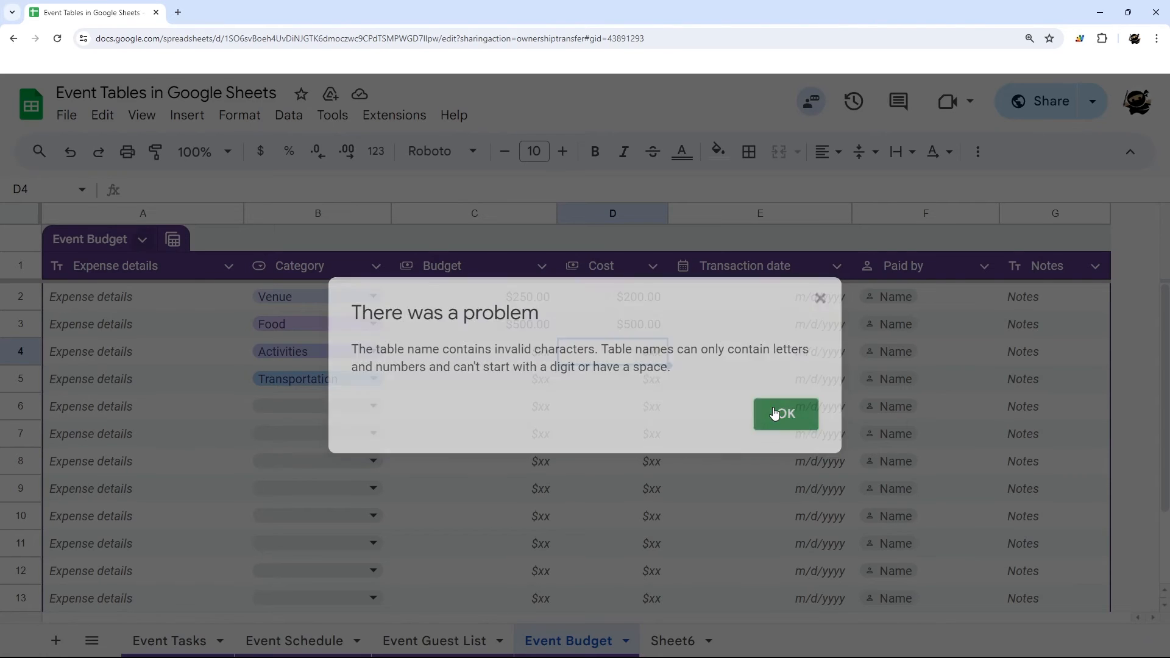
Step: Remove the space from the table name so it reads EventBudget
left_click(86, 239)
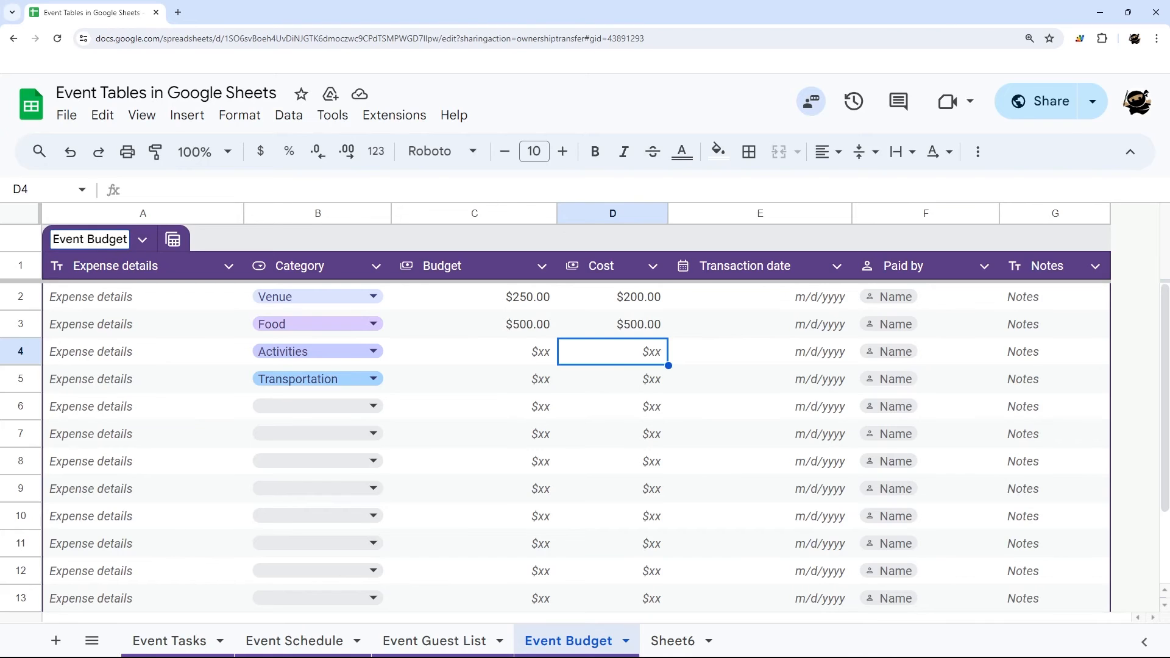
key("BackSpace")
key("Return")
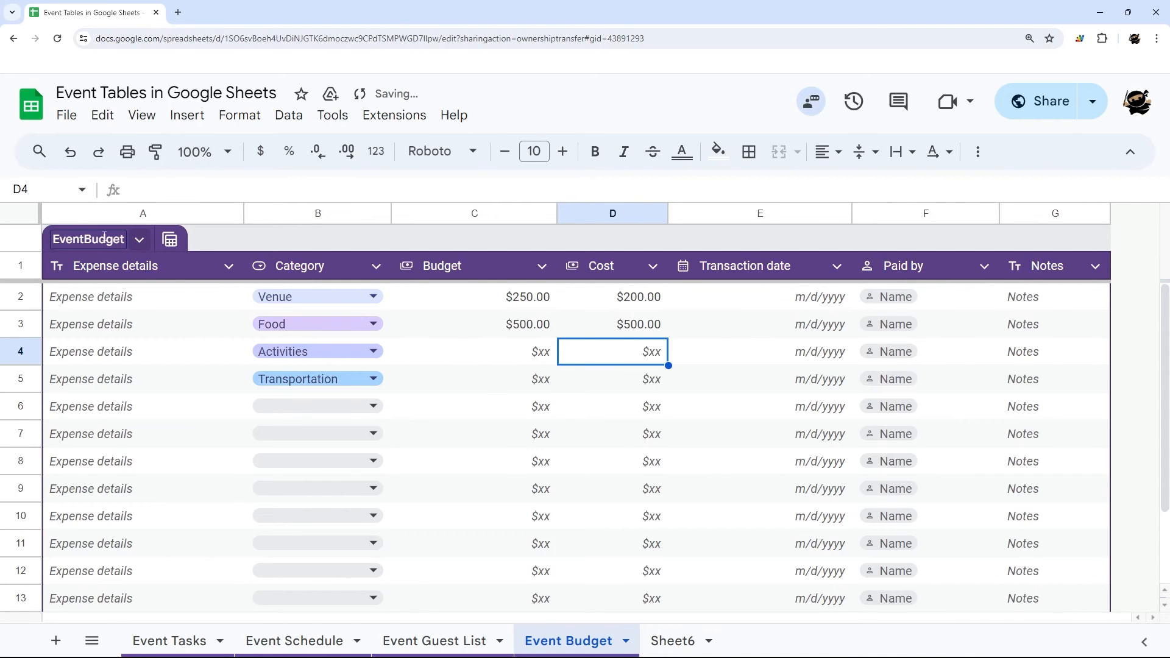
Step: Replace the entry in Sheet6 cell A1 with a sum formula referencing EventBudget[Cost]
left_click(667, 641)
mouse_move(125, 238)
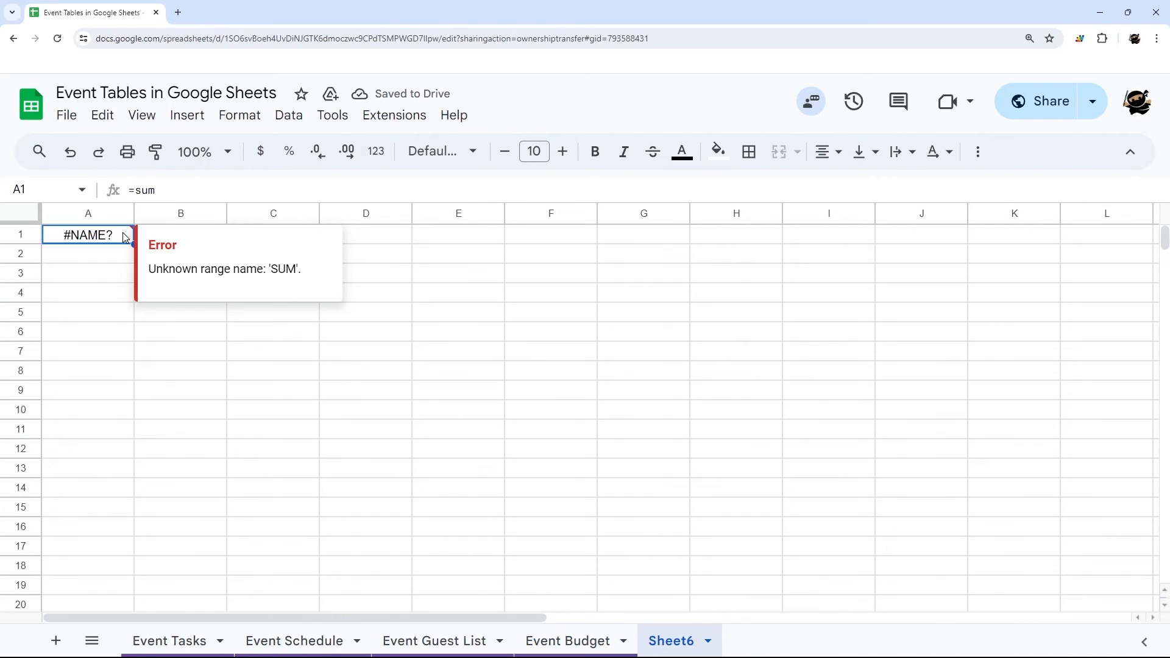
key("Delete")
type("=")
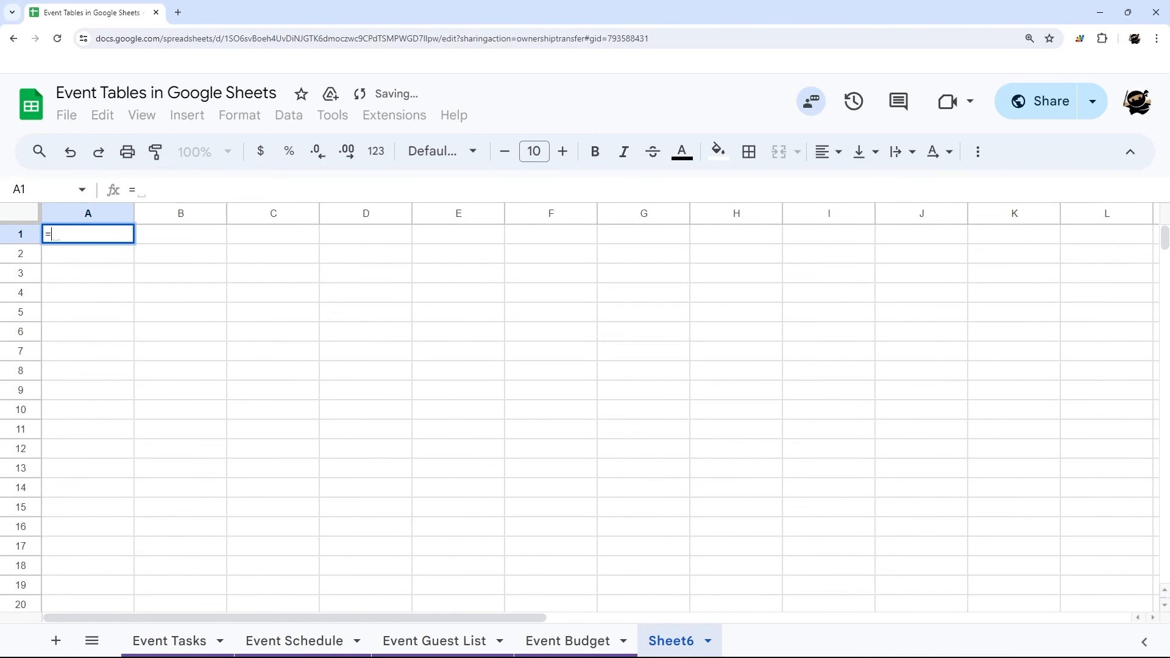
type("sum(Even")
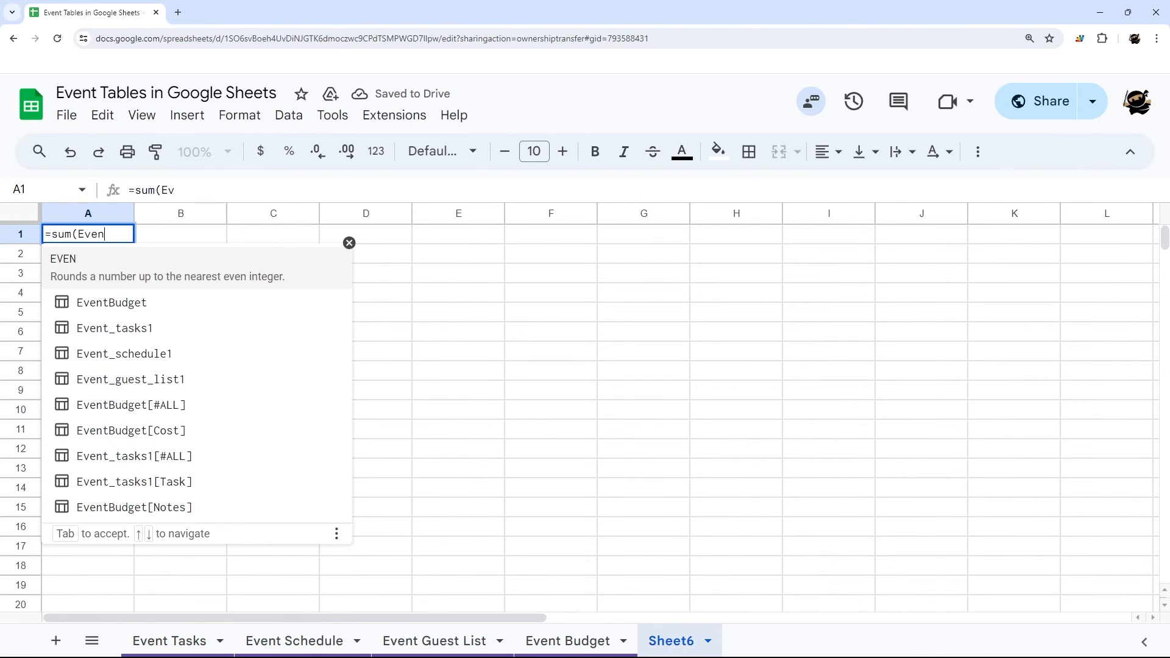
key("Down")
key("Tab")
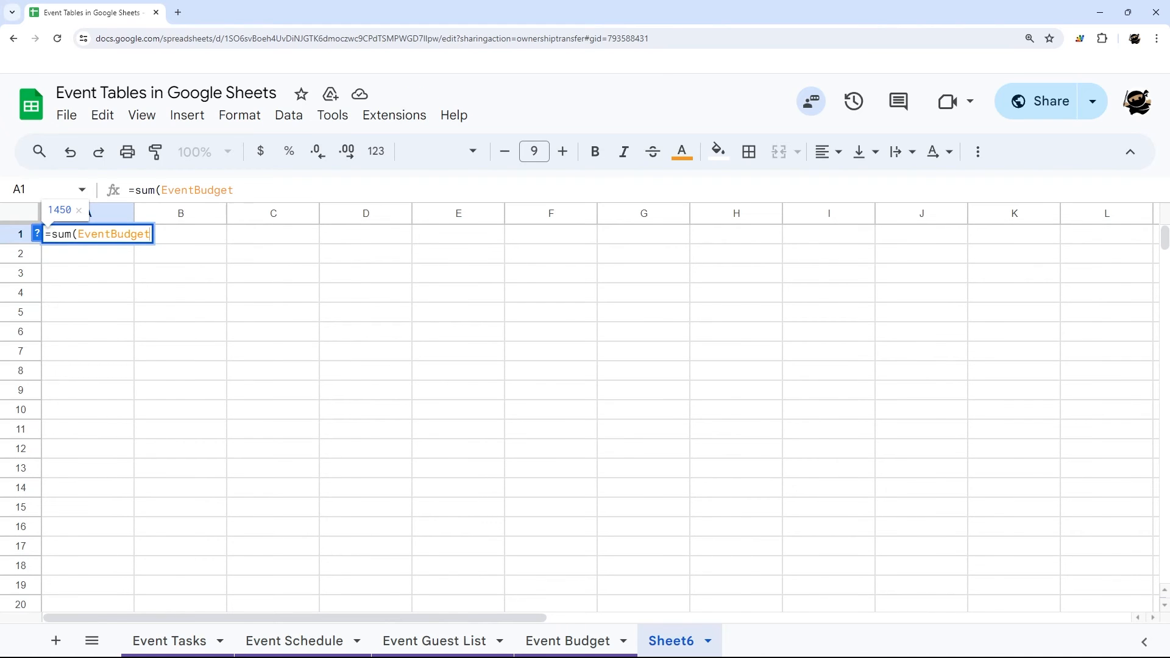
type("[")
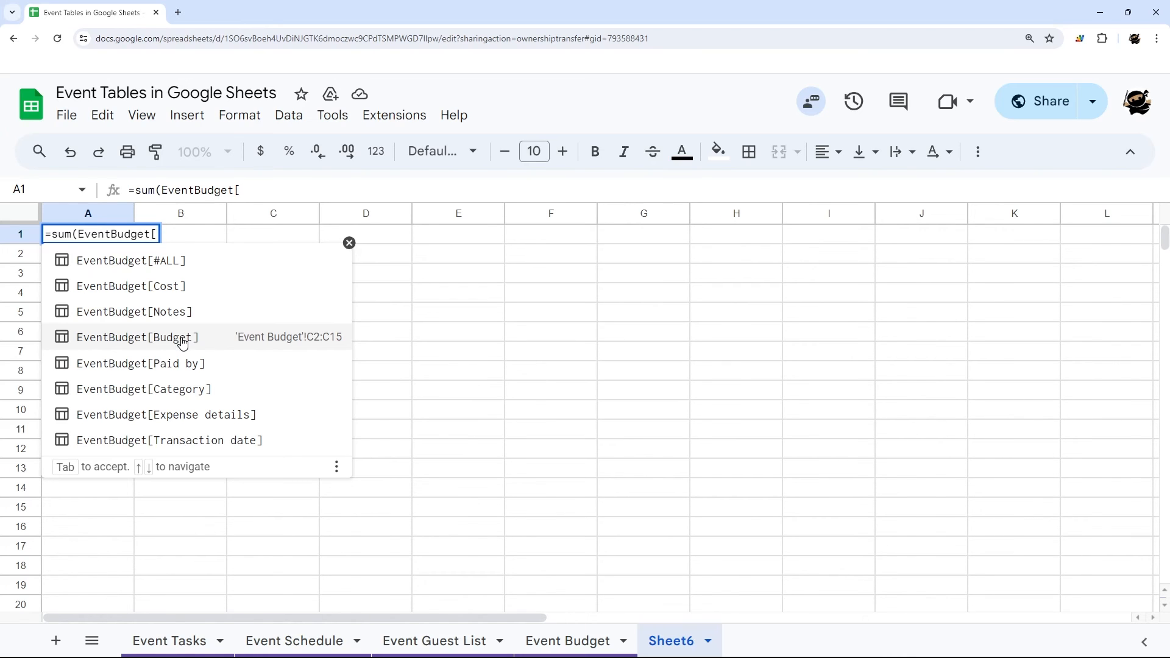
left_click(174, 286)
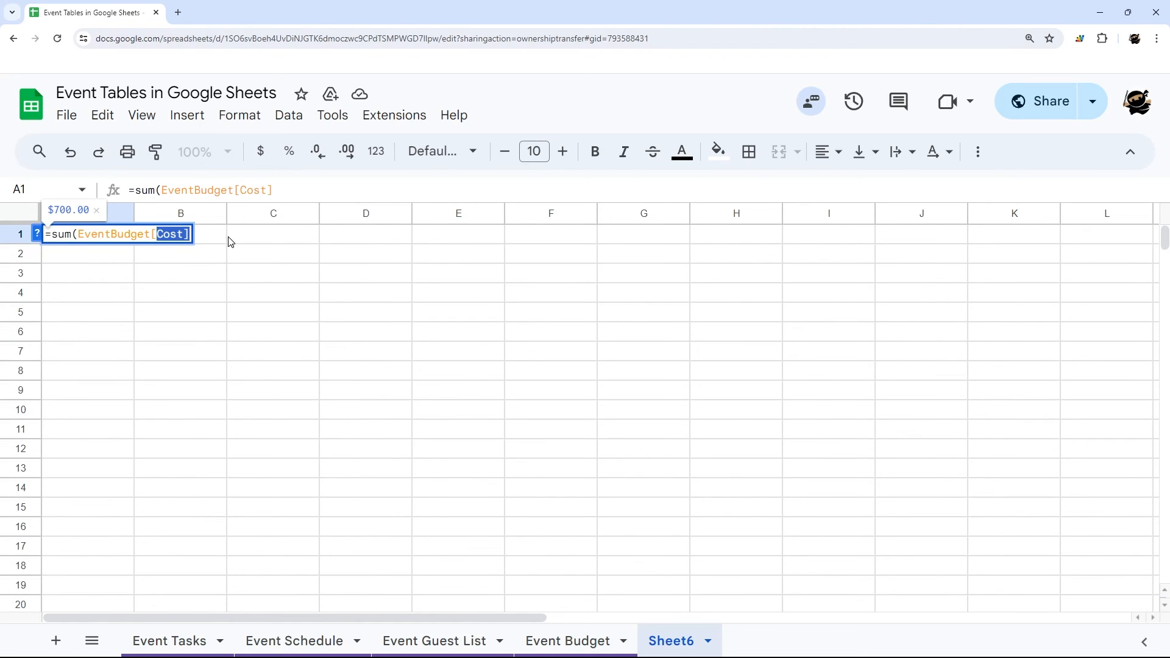
Step: Change the Sheet6 cell A1 formula to sum EventBudget[Budget] instead of the Cost column
key("BackSpace")
key("BackSpace")
key("BackSpace")
key("BackSpace")
key("BackSpace")
type("budgety")
key("BackSpace")
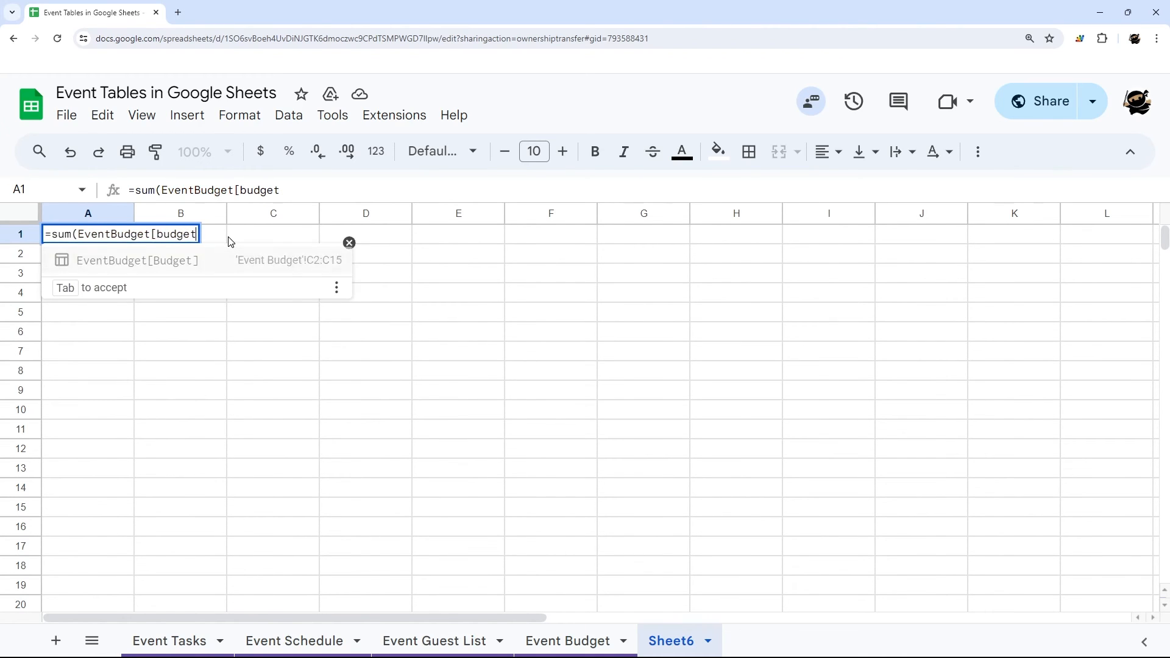
left_click(200, 259)
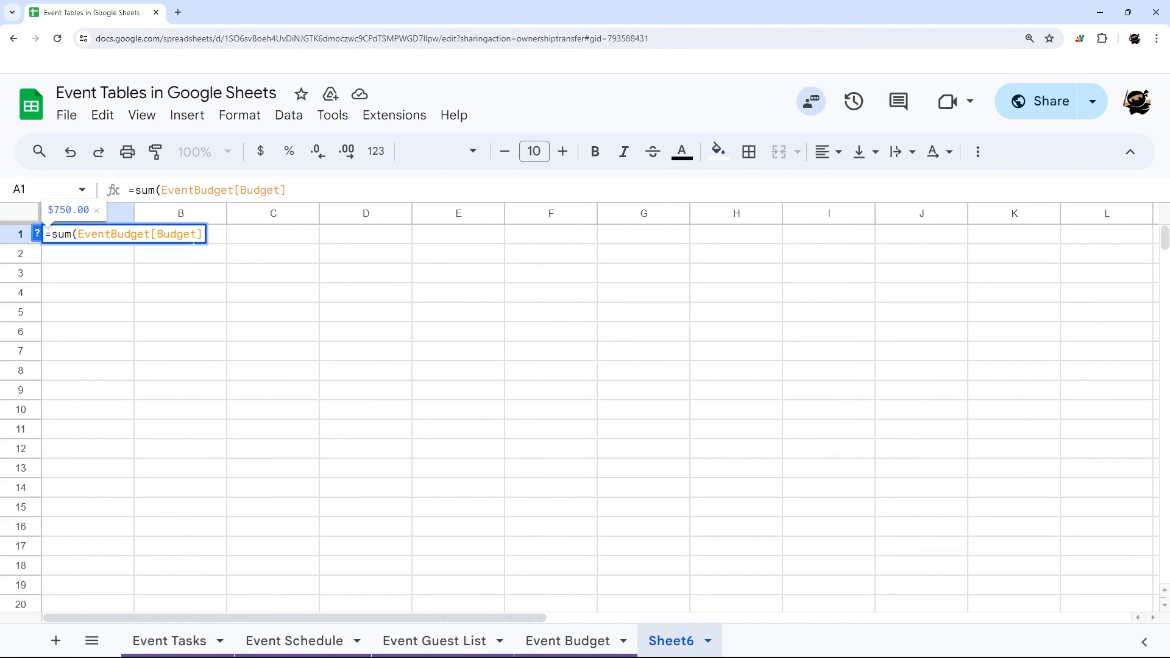
key("Return")
Step: Enter a sum formula referencing EventBudget[Cost] in cell B1
left_click(191, 247)
type("=sum(Event")
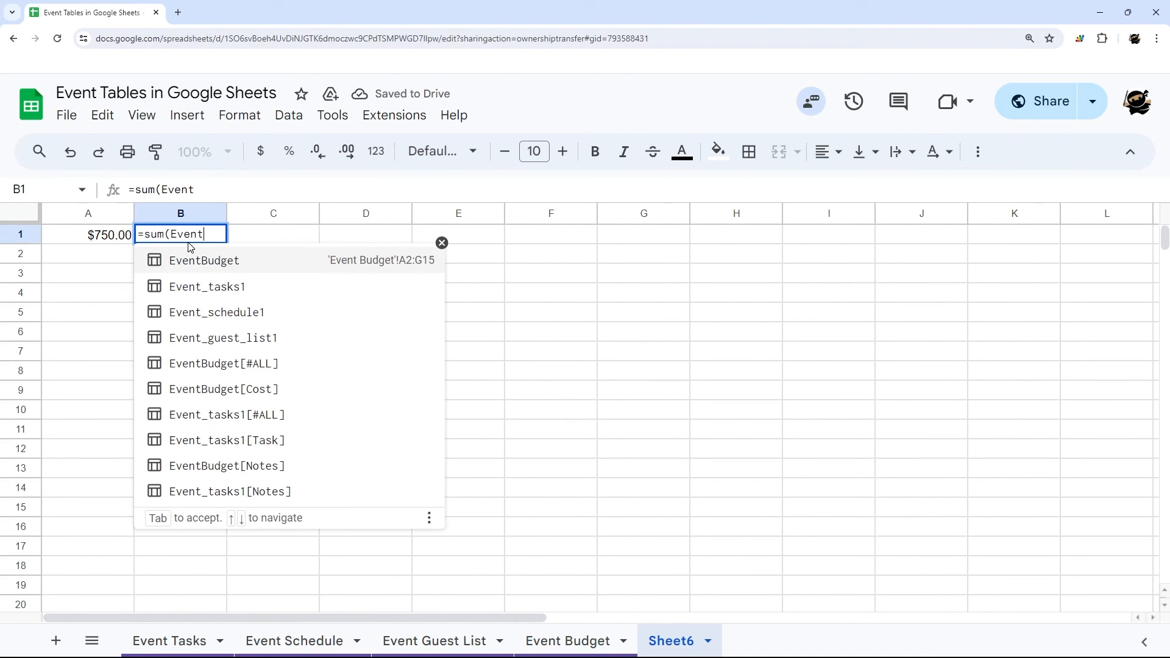
key("Tab")
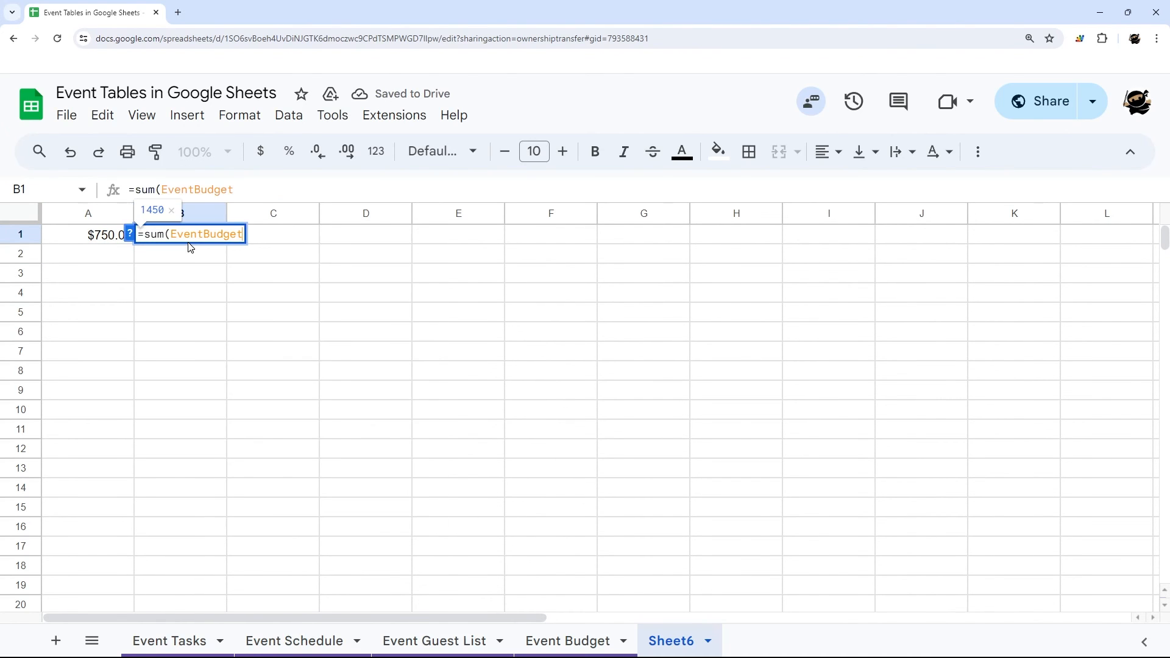
type("[Co")
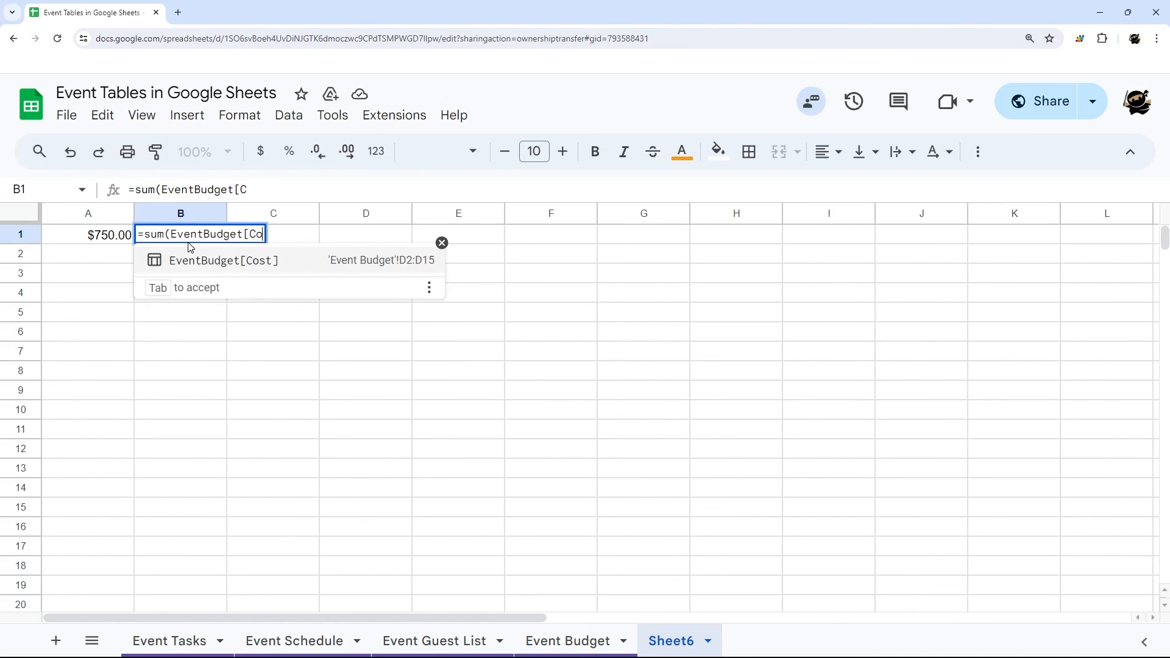
key("Tab")
type(")")
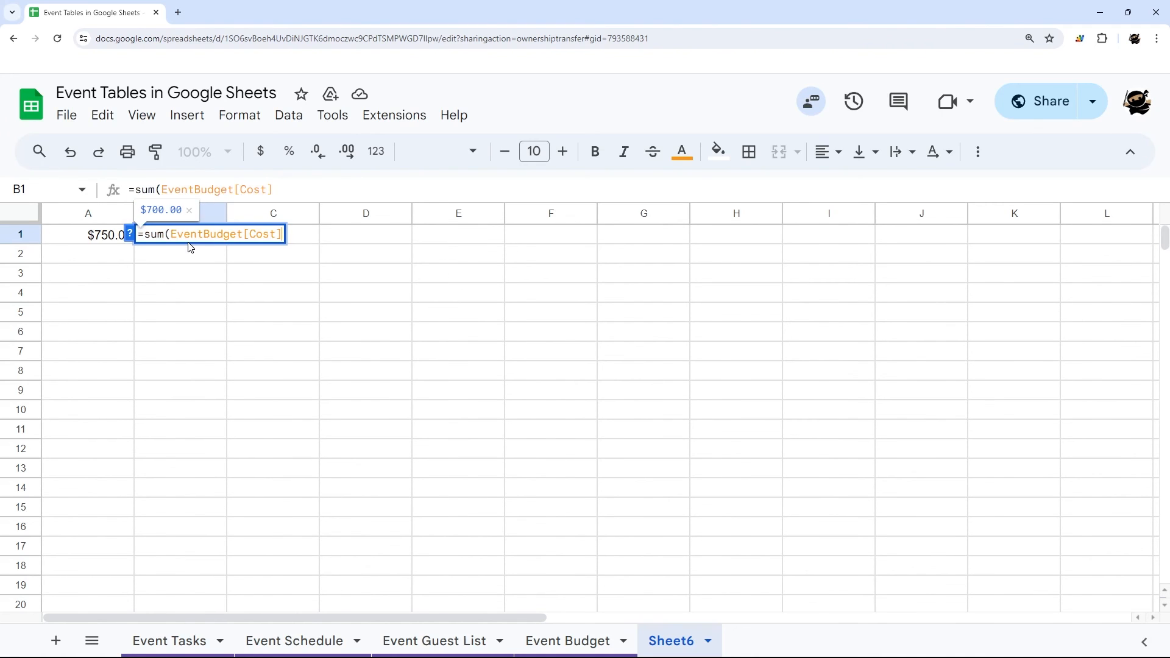
key("Return")
Step: Examine the table and column reference in the A1 formula against the column headers of the EventBudget table on the Event Budget sheet
left_click(122, 237)
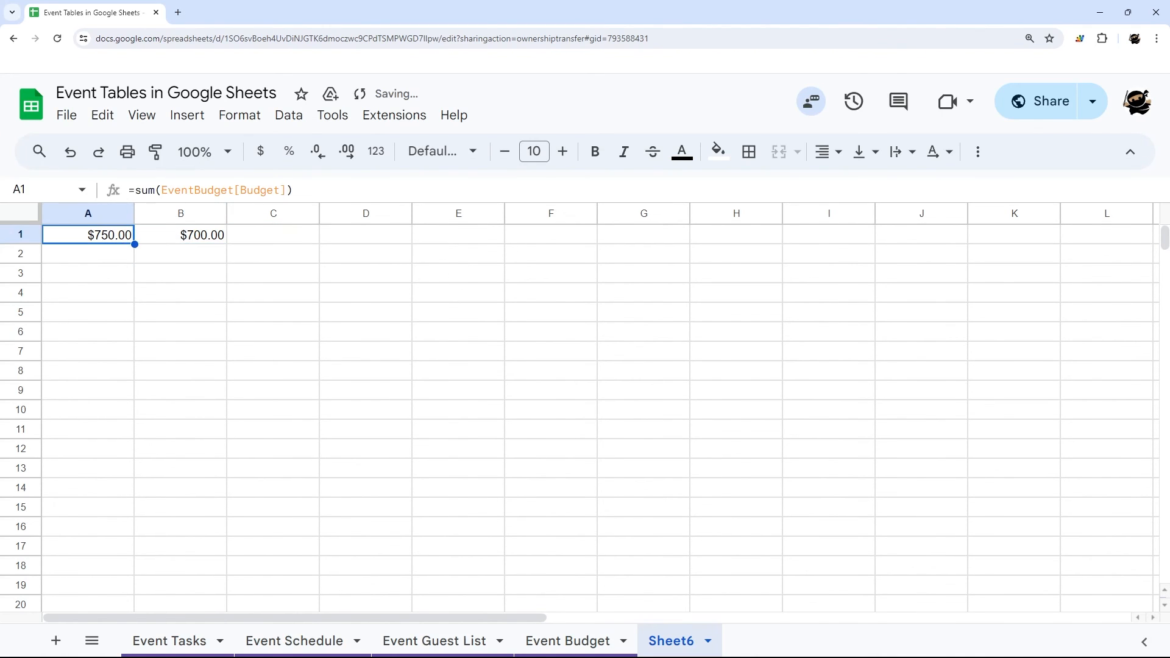
left_click_drag(162, 190, 288, 190)
left_click(220, 190)
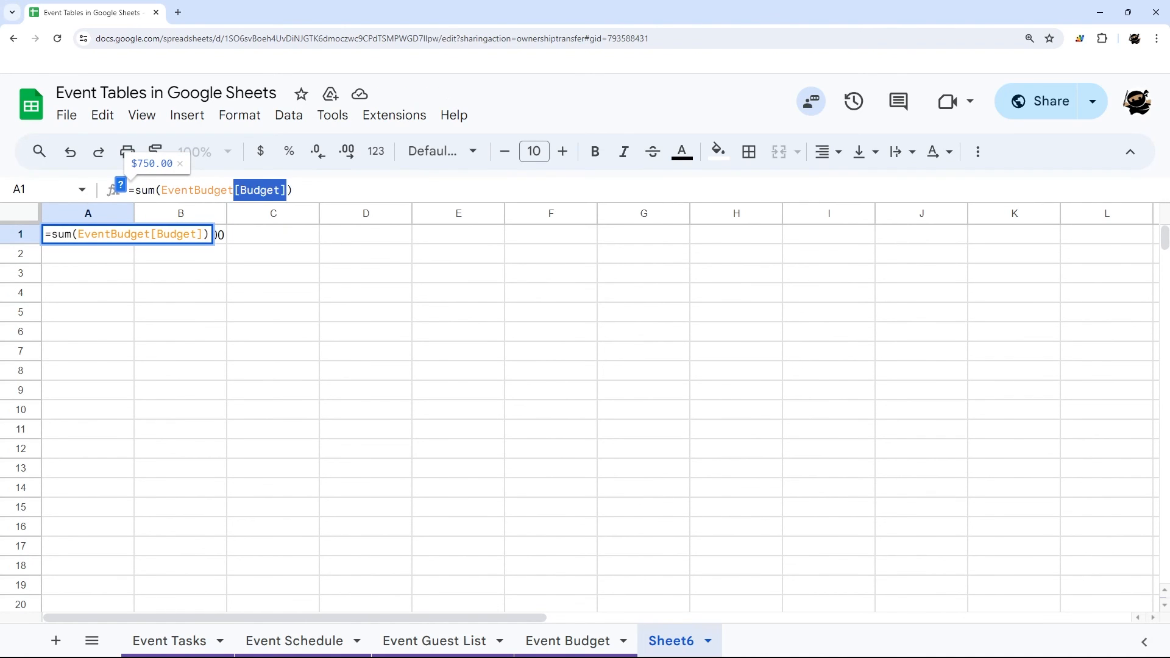
left_click(524, 641)
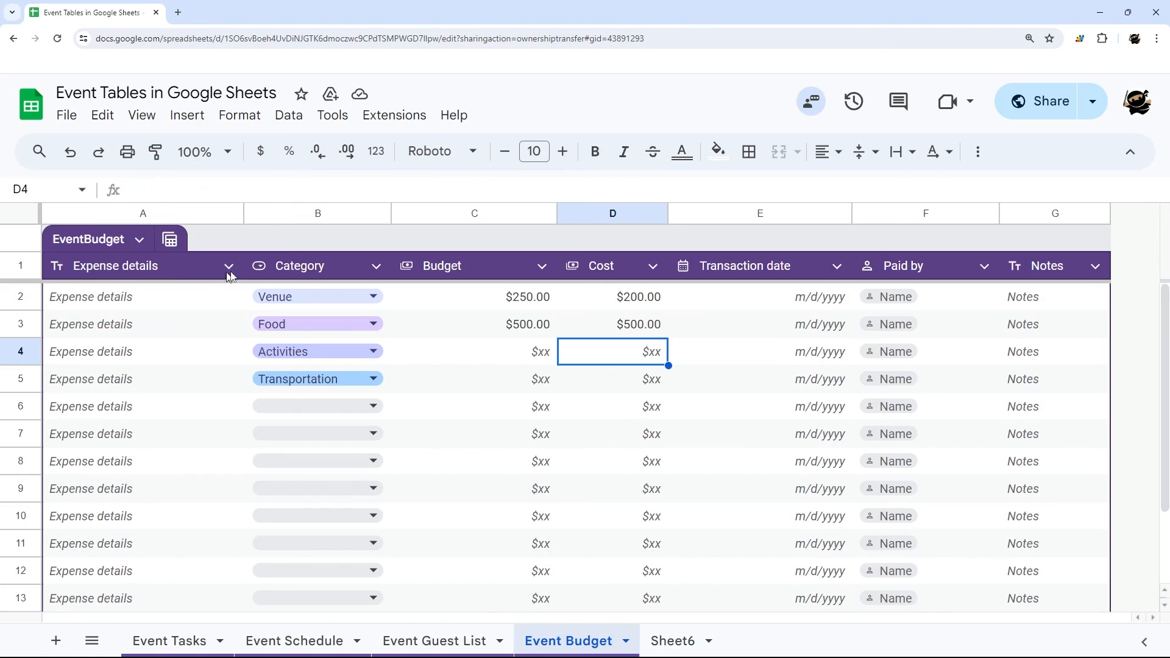
left_click(310, 272)
left_click(420, 272)
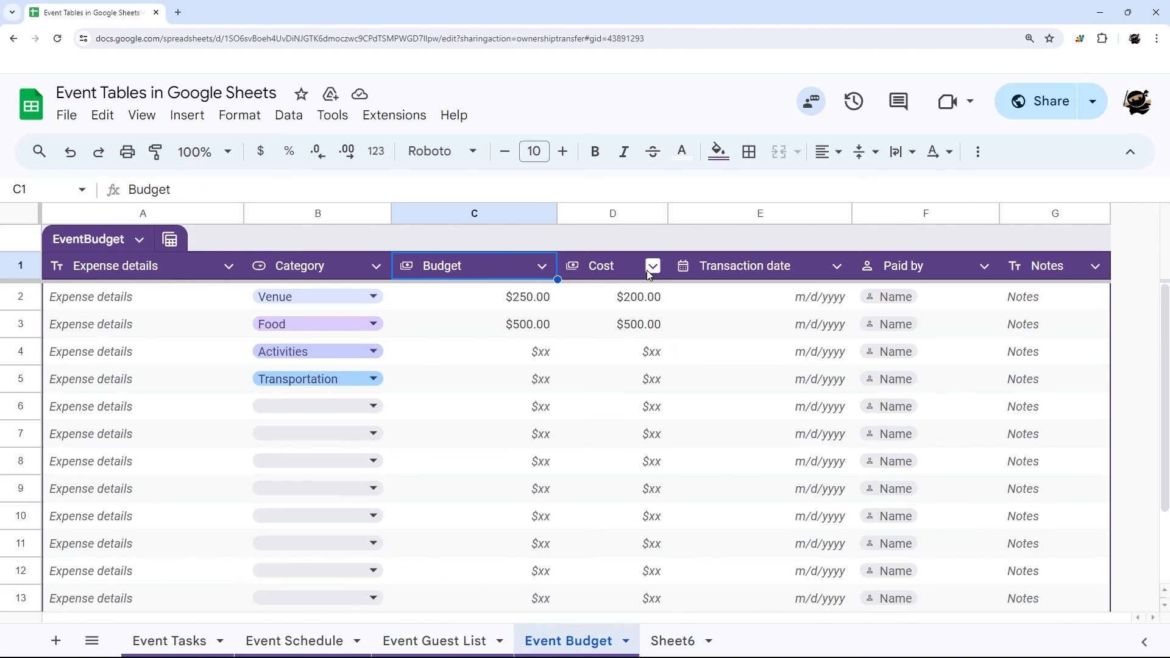
left_click(756, 272)
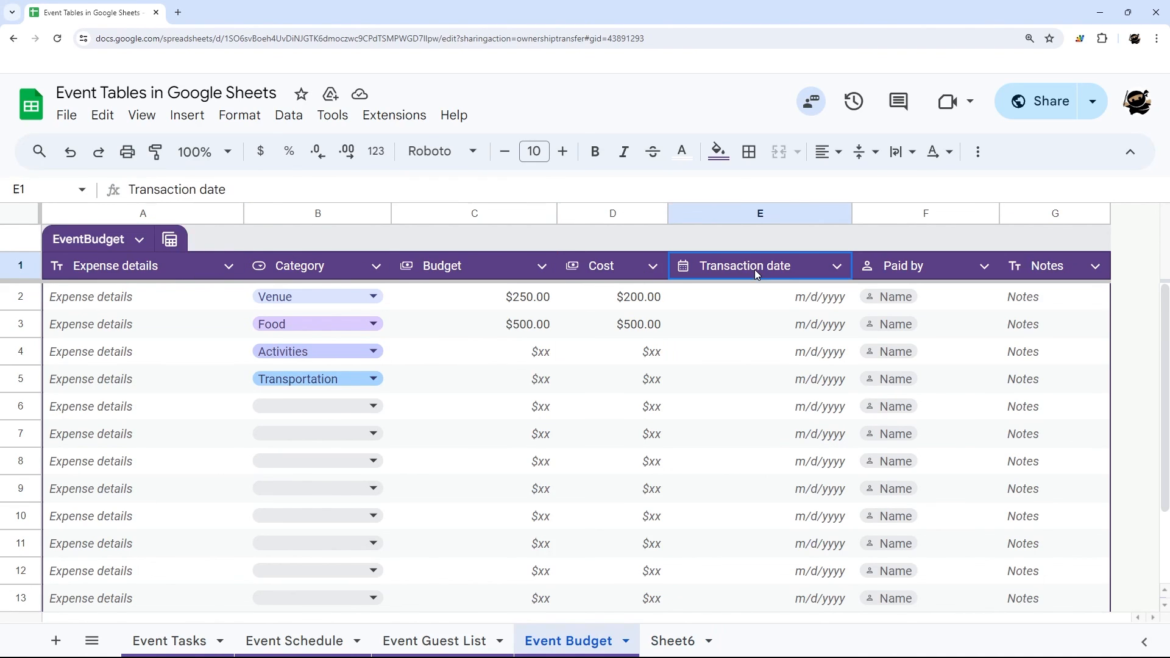
Step: Delete Sheet6 from the spreadsheet
left_click(670, 646)
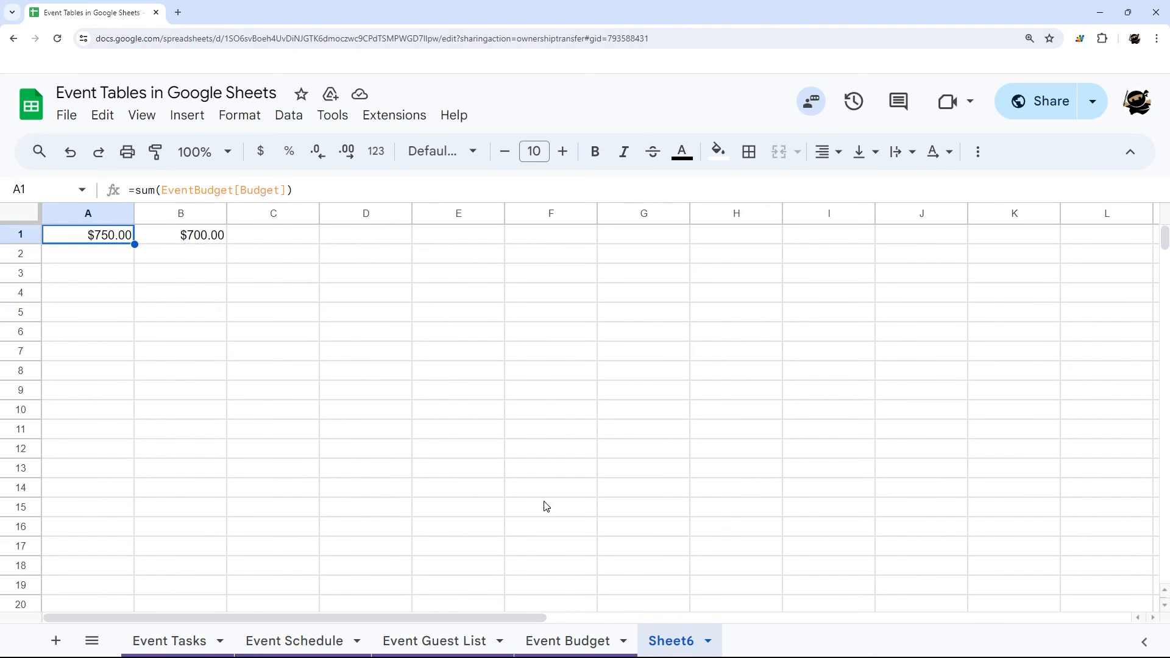
right_click(676, 641)
left_click(680, 332)
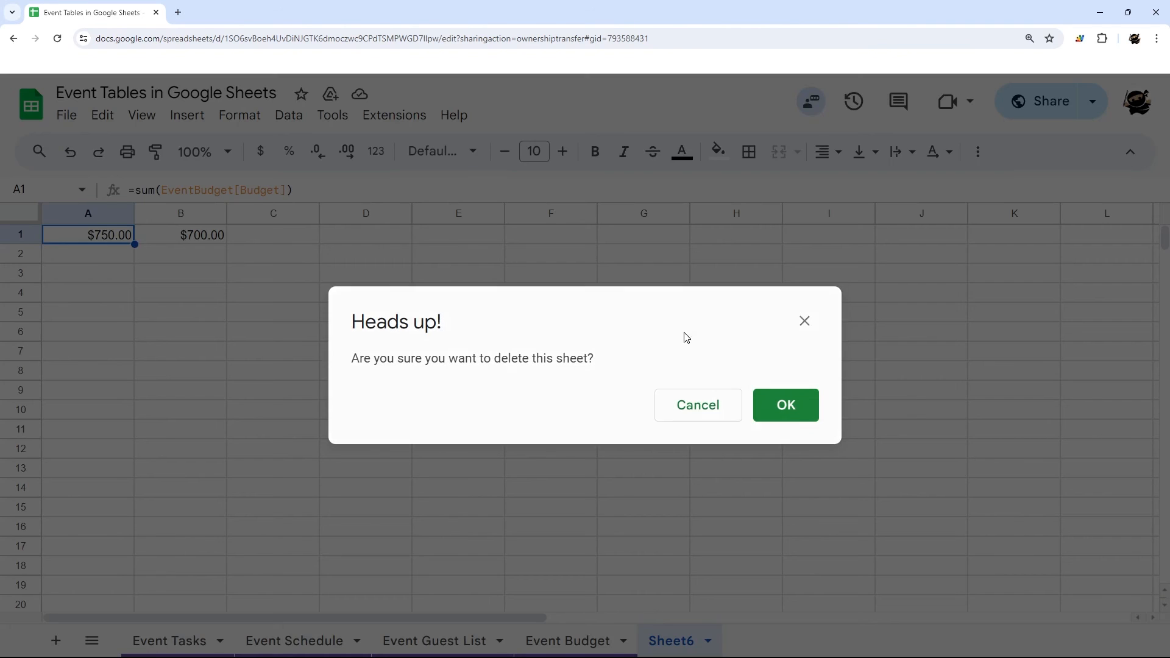
left_click(785, 405)
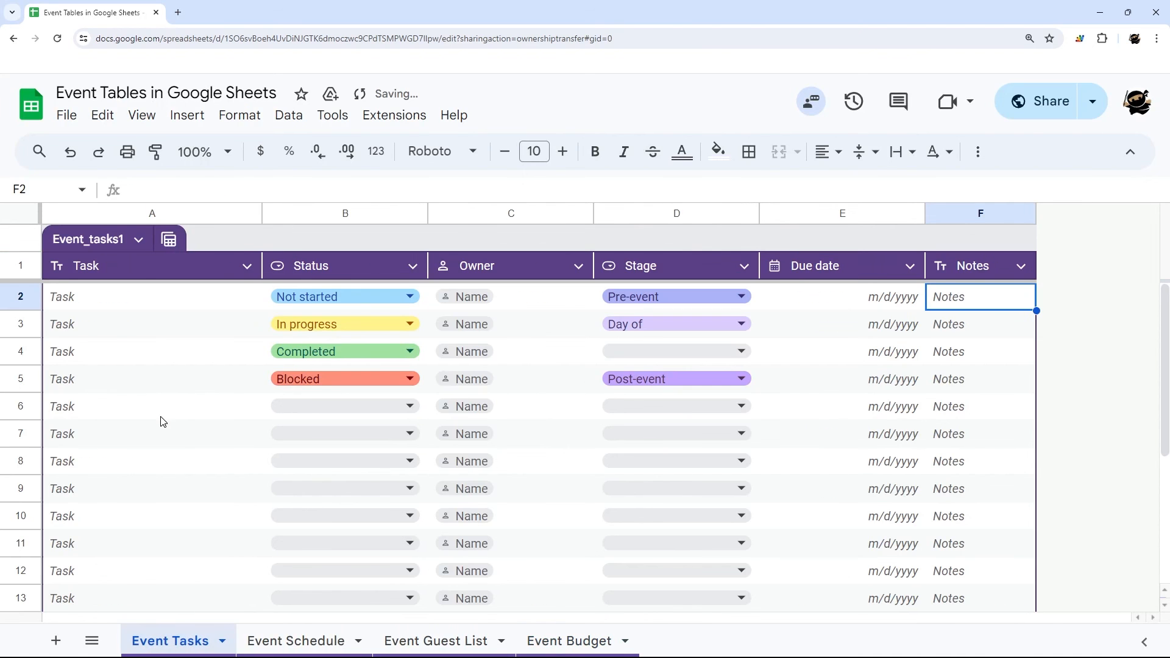